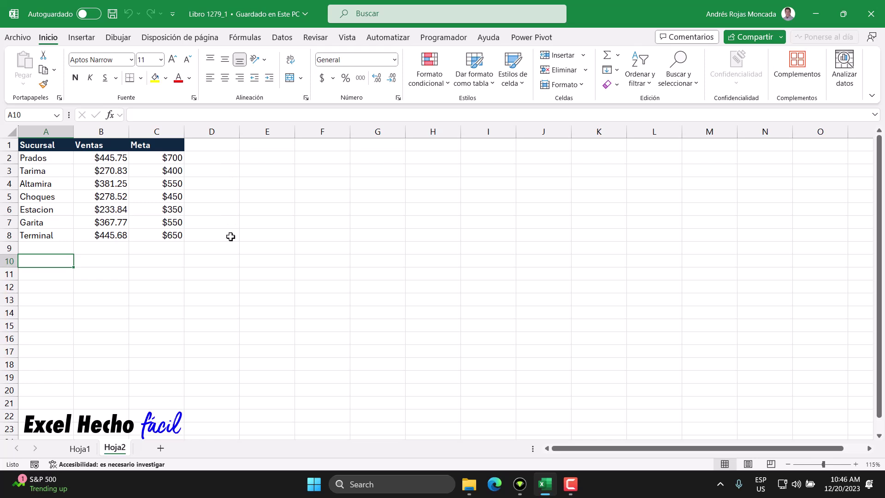
Select the sales table, then its branch names, sales figures and target figures in turn.
left_click_drag(60, 145, 177, 233)
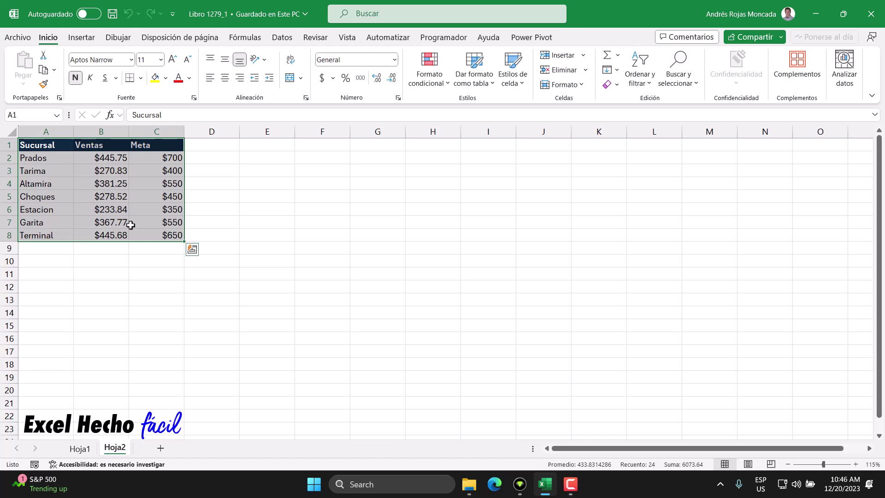
left_click_drag(49, 160, 55, 233)
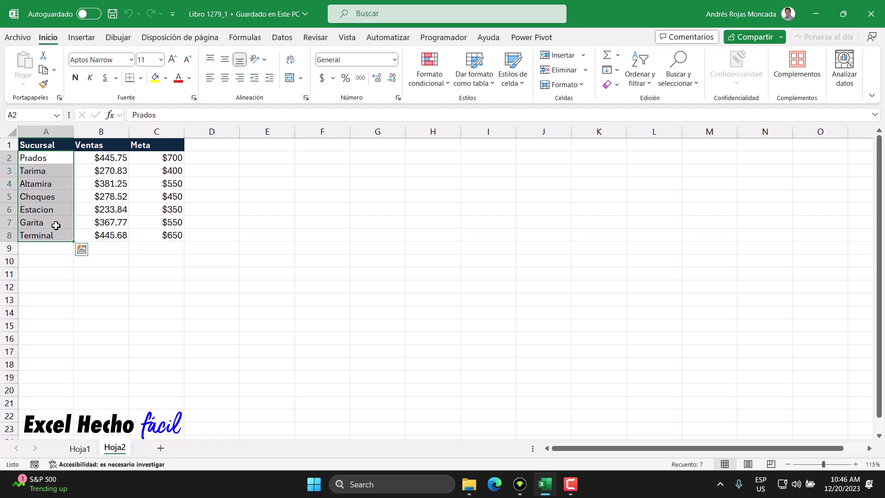
left_click_drag(95, 158, 95, 236)
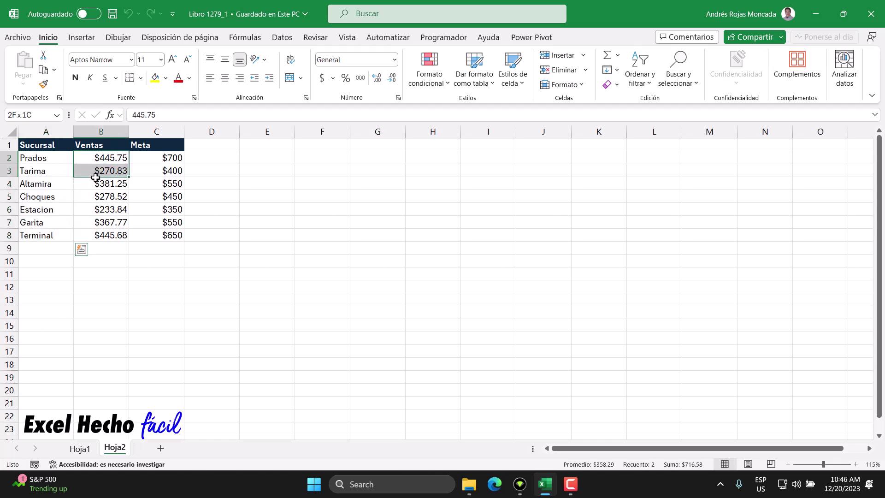
left_click_drag(157, 158, 157, 235)
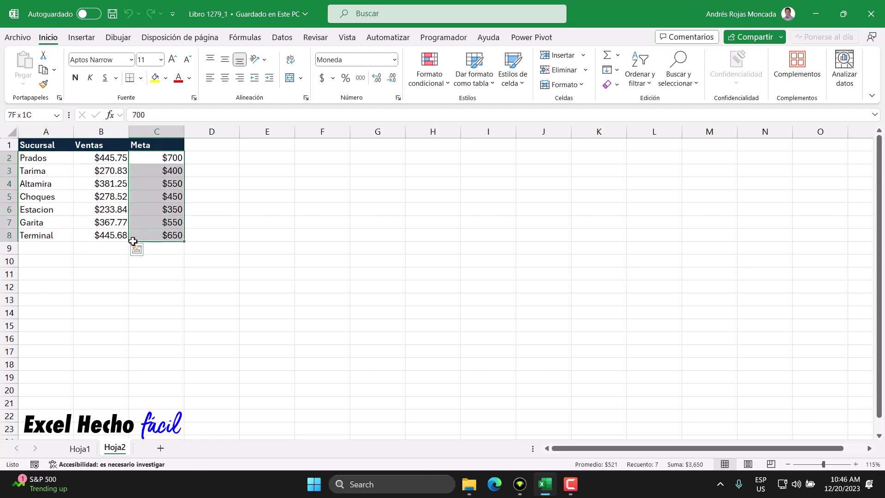
left_click(46, 265)
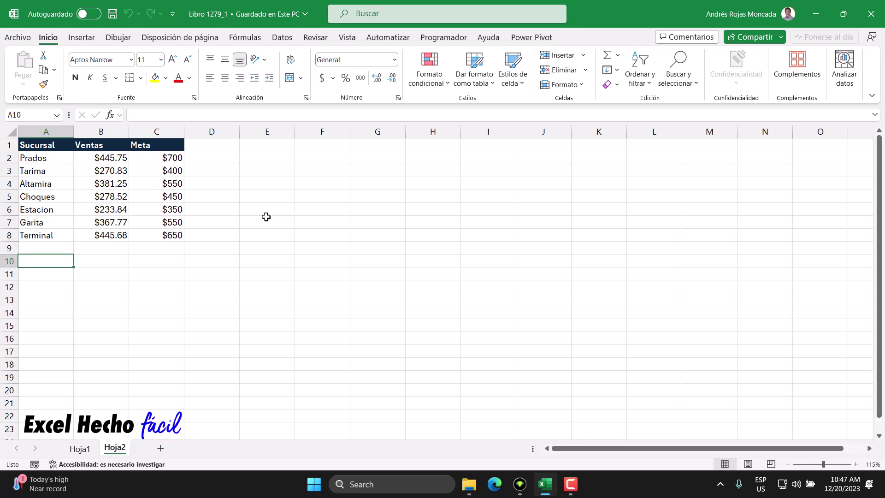
Set columns D, E, N and O to width 2, then select D1:O21.
left_click(223, 133)
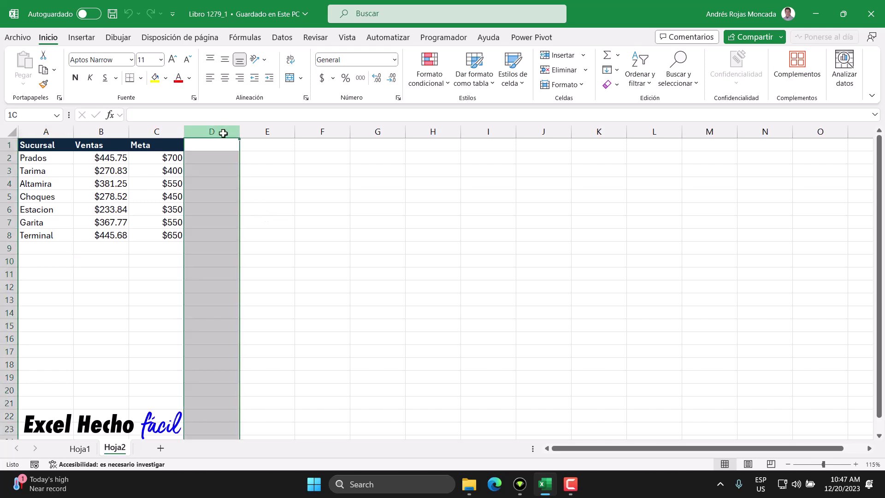
left_click_drag(223, 133, 251, 132)
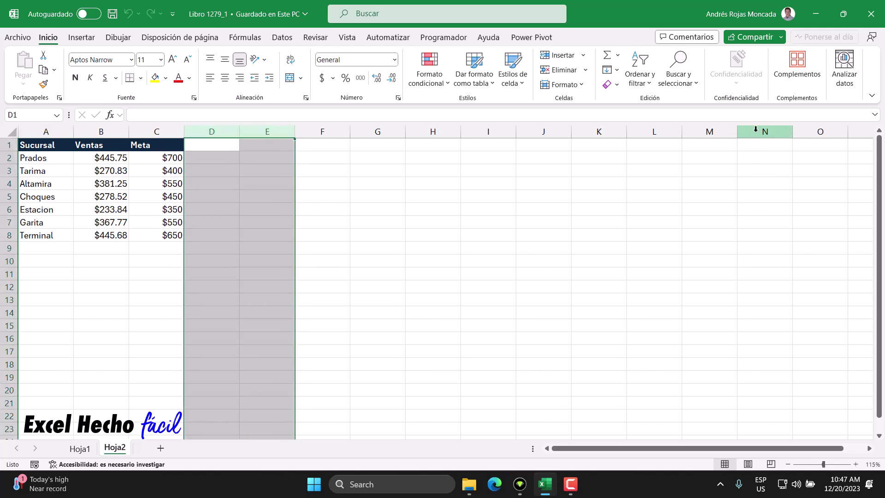
left_click_drag(756, 130, 811, 131)
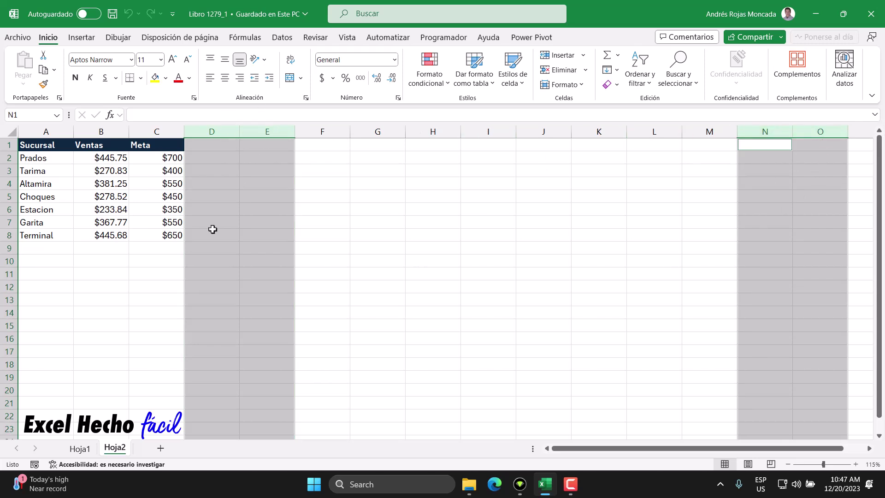
right_click(206, 134)
left_click(265, 317)
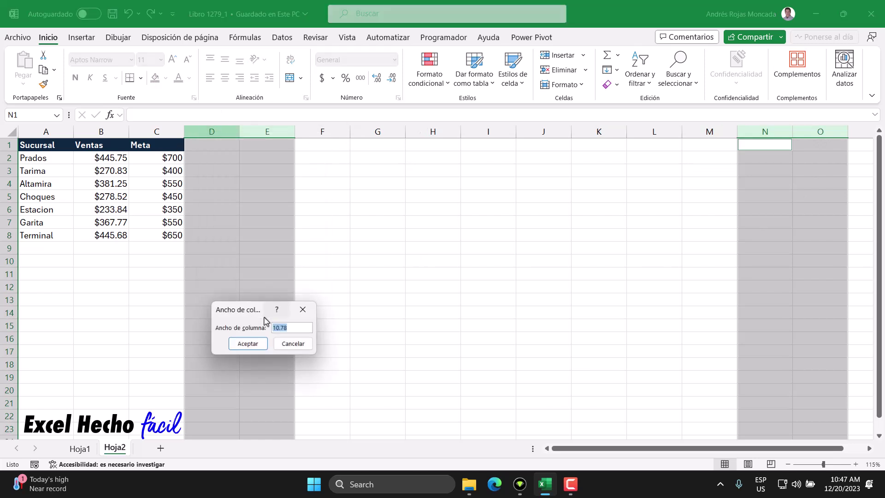
type("2")
key("Return")
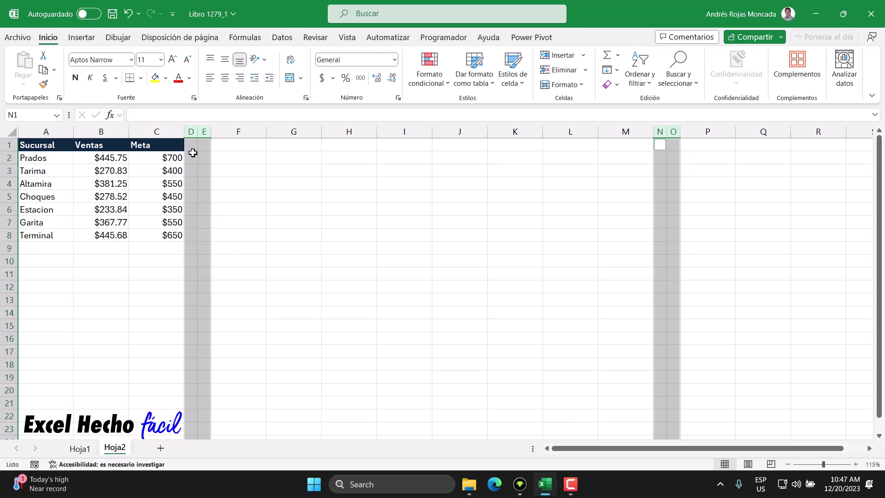
mouse_move(191, 144)
left_mouse_down()
mouse_move(632, 150)
mouse_move(675, 399)
left_mouse_up()
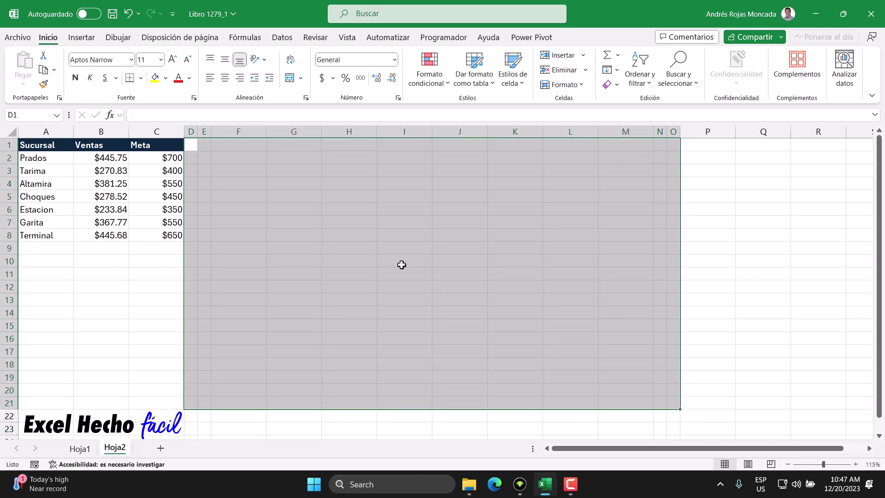
Fill D1:O21 light gray, hide the sheet gridlines, then select the sales table A1:C8.
left_click(165, 78)
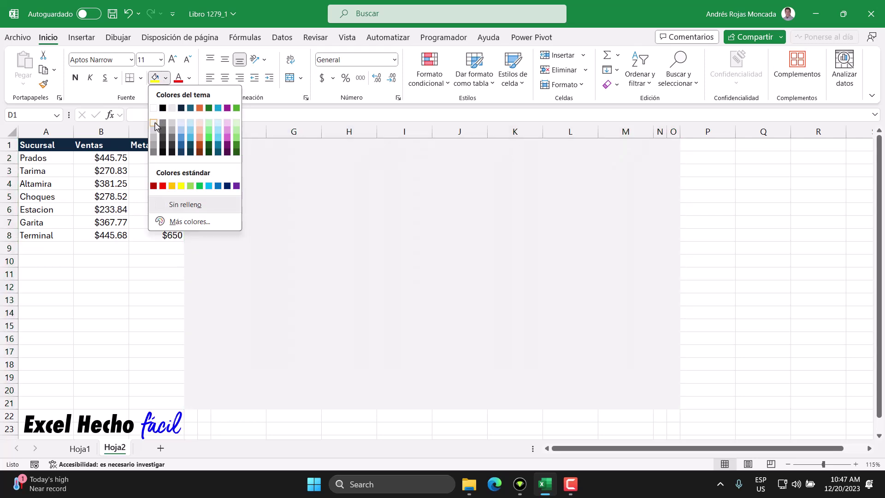
left_click(157, 127)
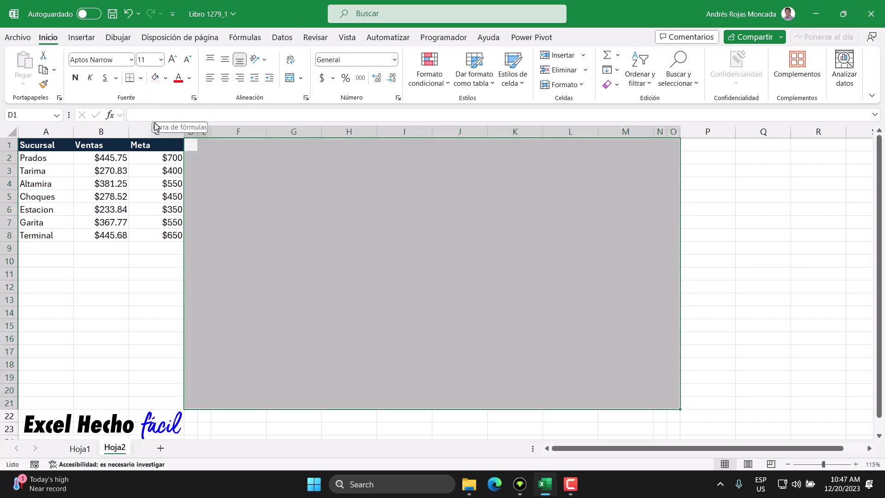
left_click(354, 40)
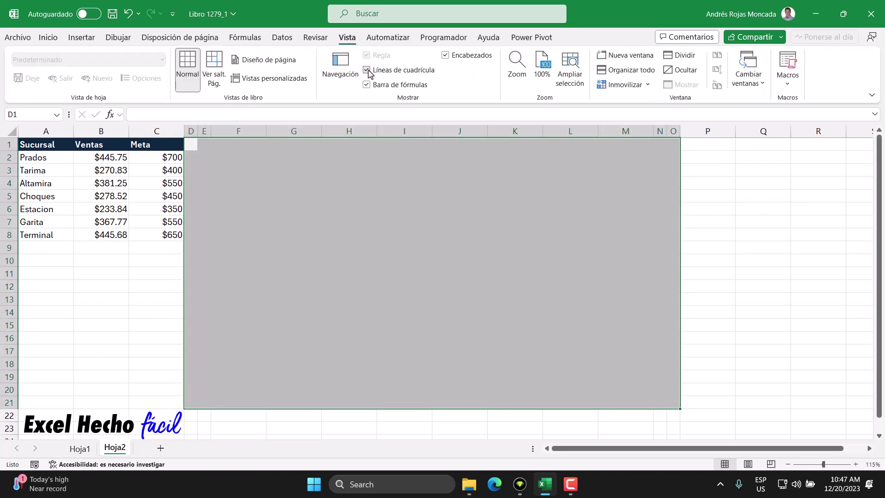
left_click(367, 70)
left_click(38, 259)
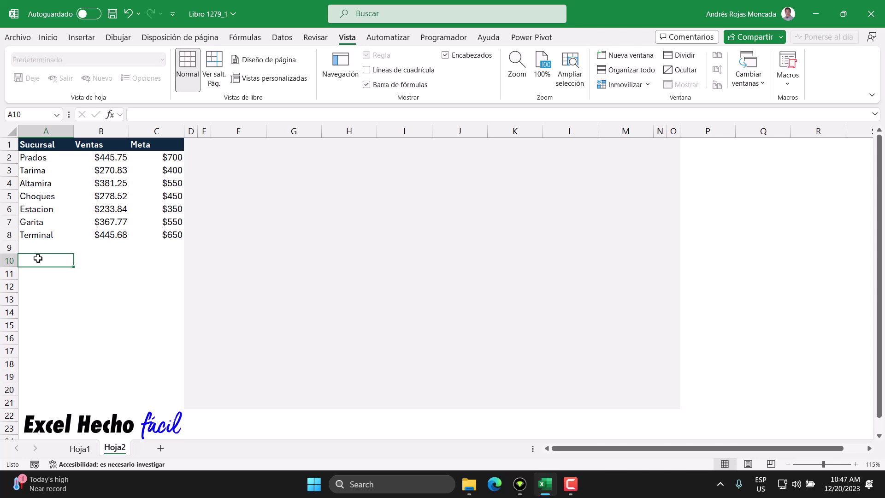
left_click_drag(43, 143, 158, 235)
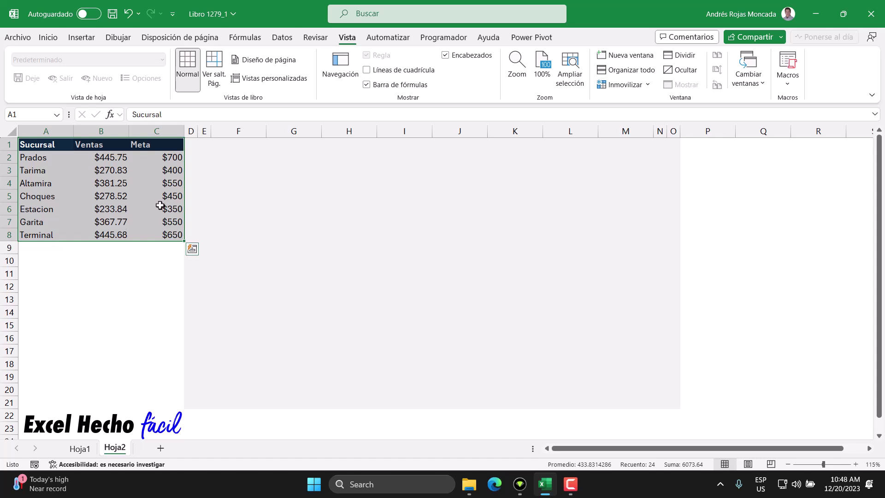
Insert a 2D clustered bar chart of A1:C8 and move it onto the gray area.
left_click(73, 41)
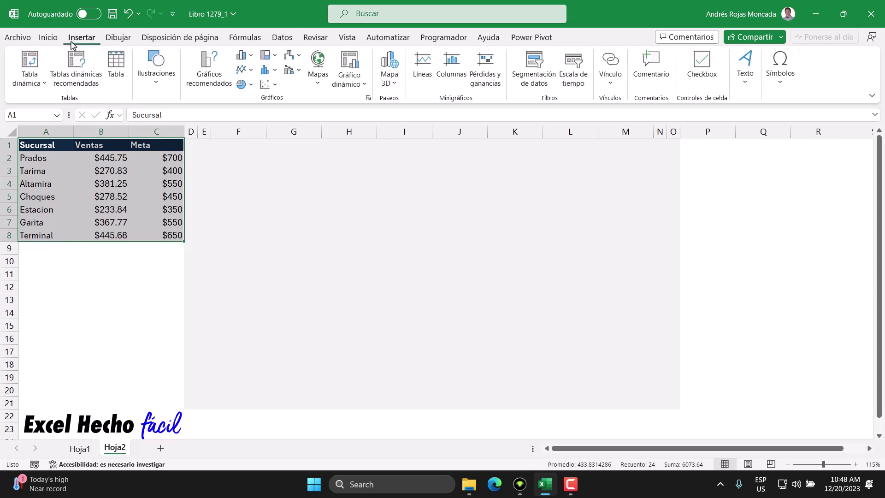
left_click(248, 57)
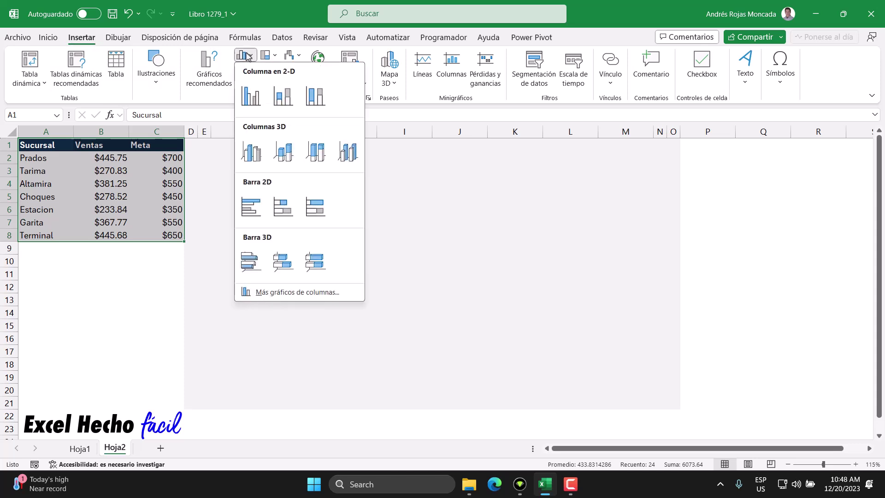
left_click(252, 205)
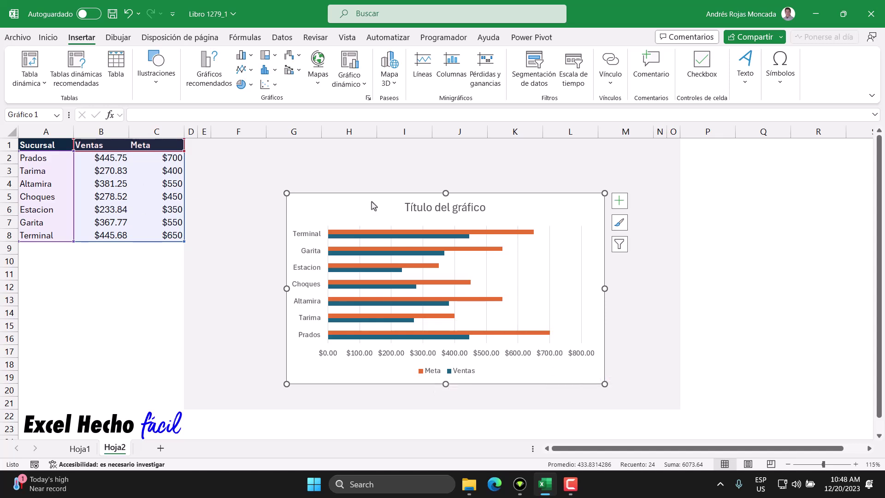
left_click_drag(373, 205, 343, 174)
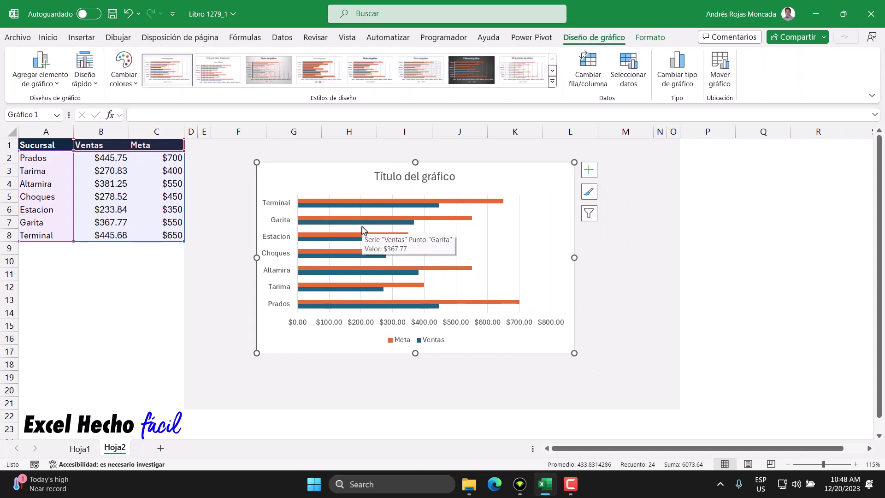
Give the chart background a light gray shape fill.
left_click(648, 38)
left_click(394, 55)
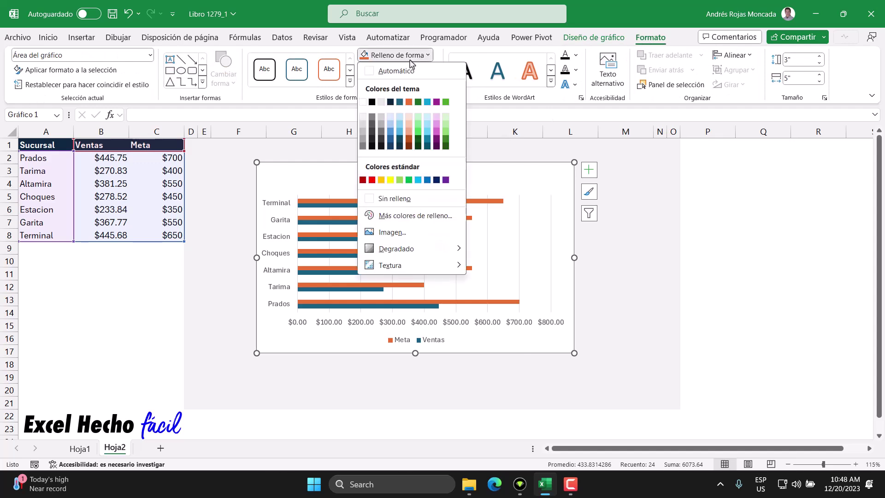
left_click(363, 116)
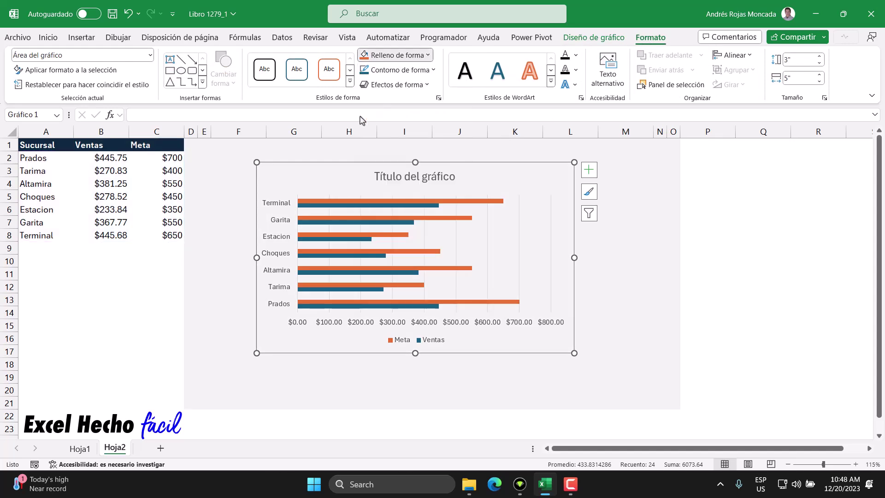
Retitle the chart 'Ventas Vs Metas Pasteleria'.
left_click(392, 179)
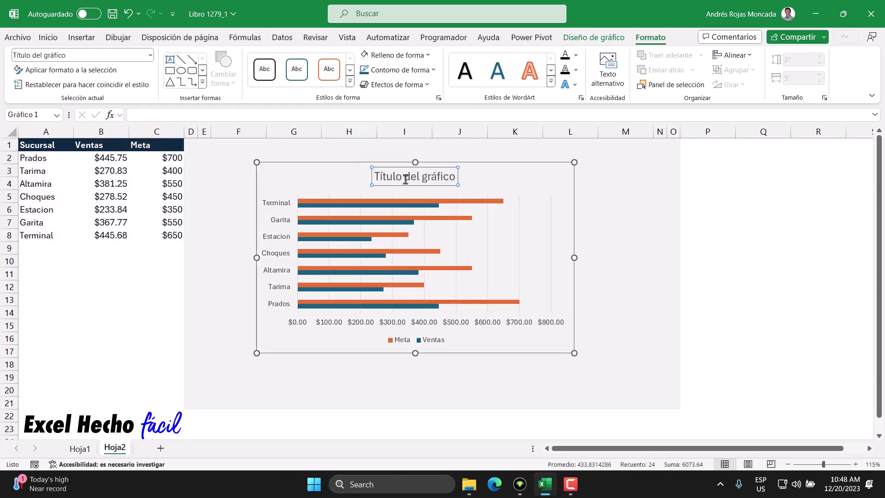
triple_click(406, 179)
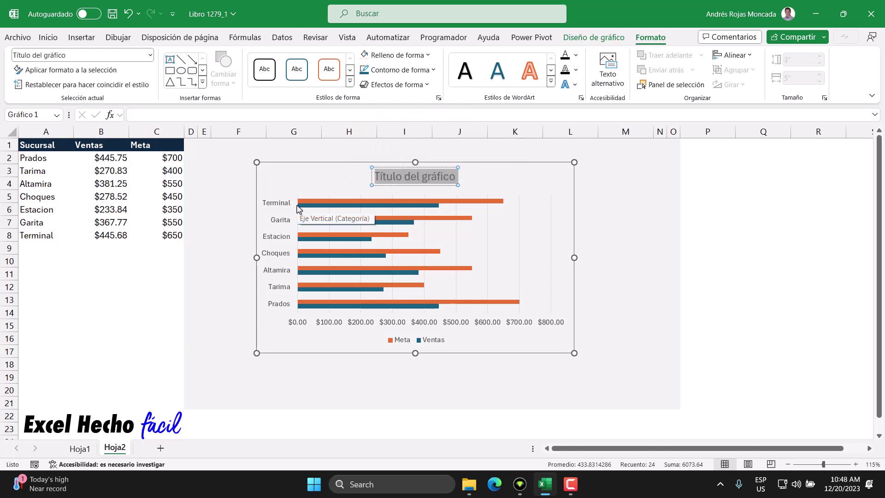
type("Ventas ")
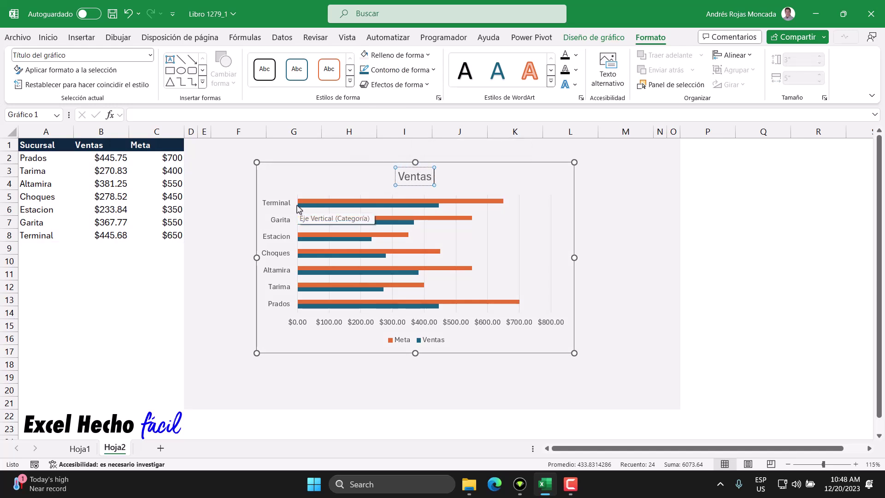
type("Vx")
key("BackSpace")
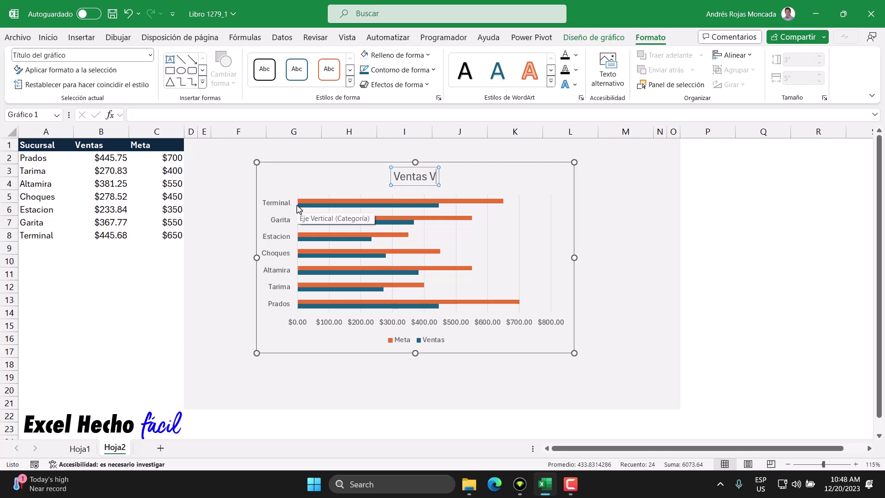
type("s Met")
type("as")
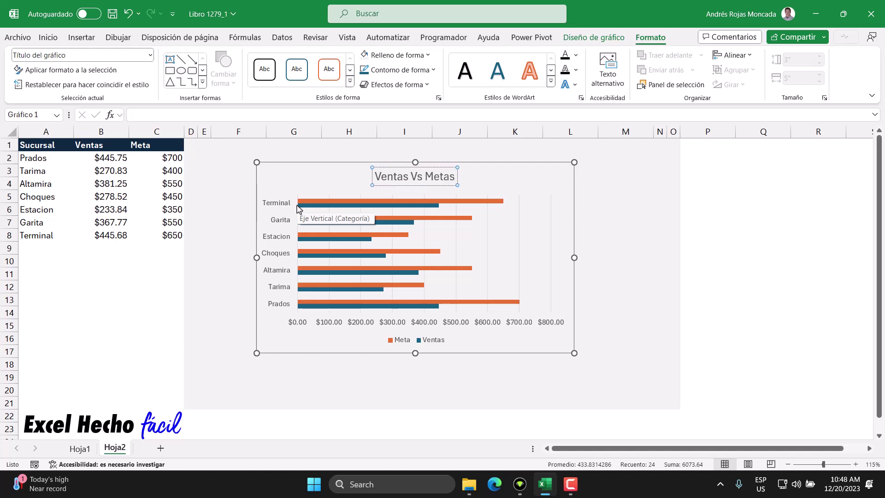
type(" Pa")
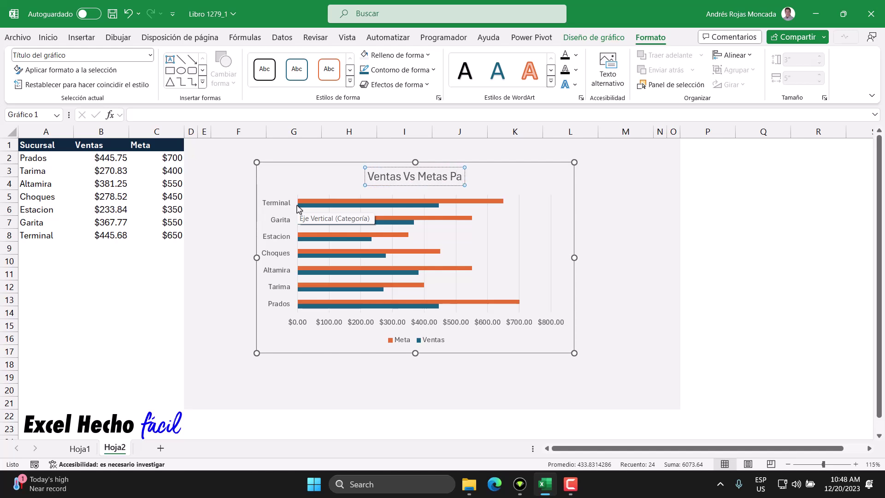
type("s")
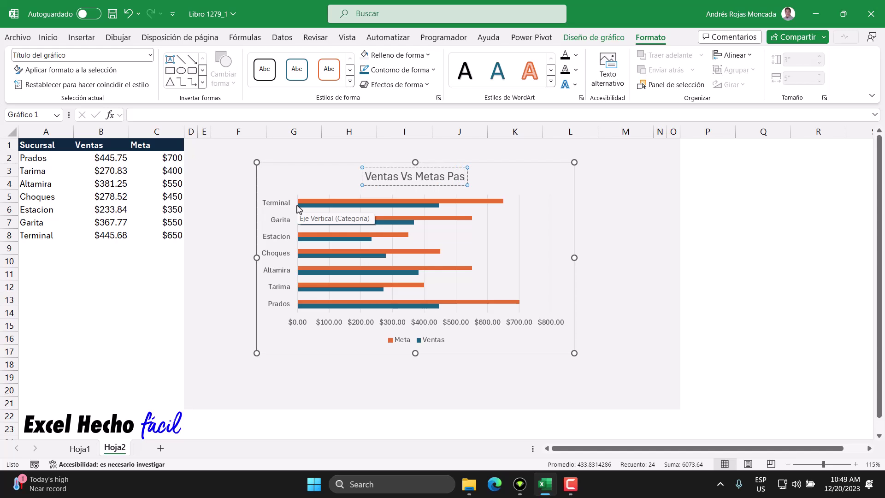
type("tele")
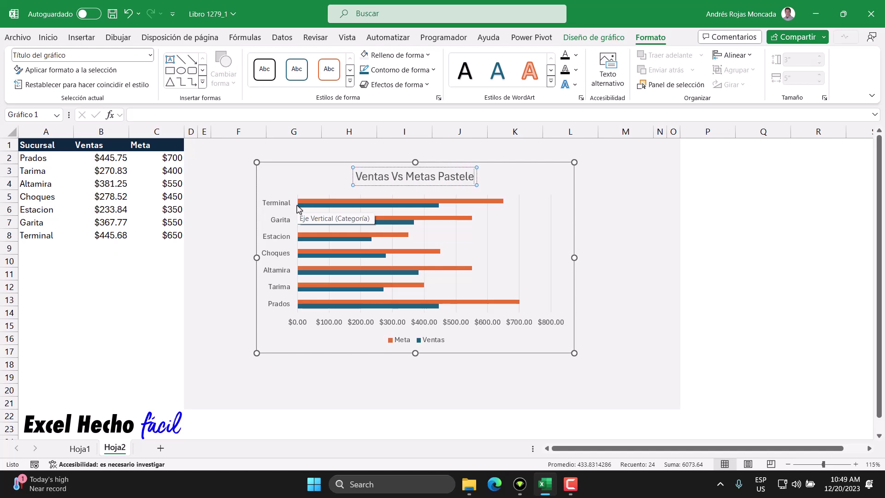
type("ria")
key("Escape")
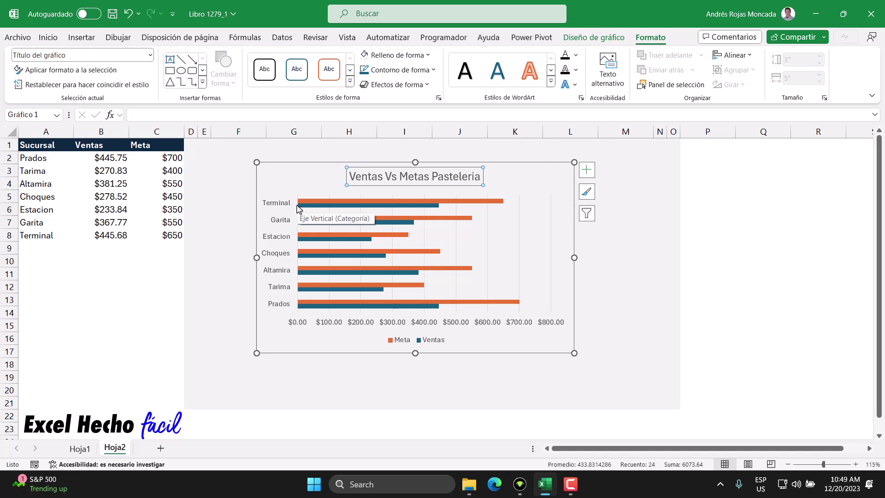
Make the chart title bold, 18 pt and grey.
left_click(79, 37)
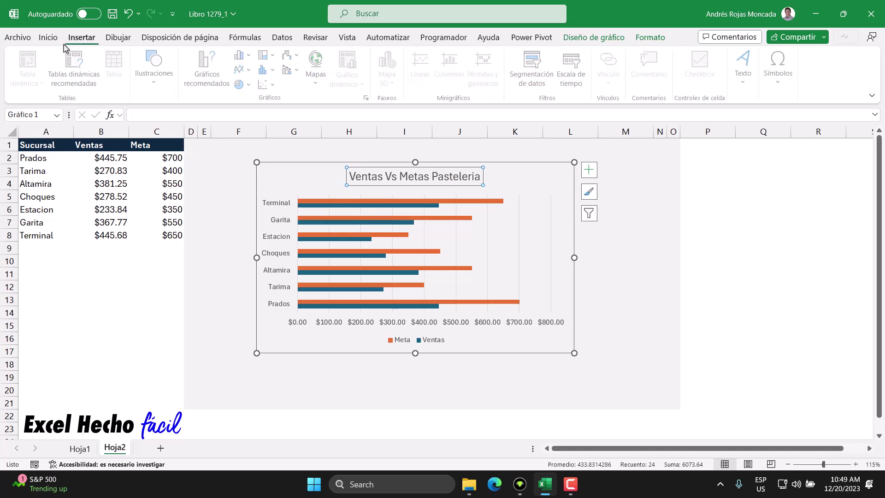
left_click(55, 40)
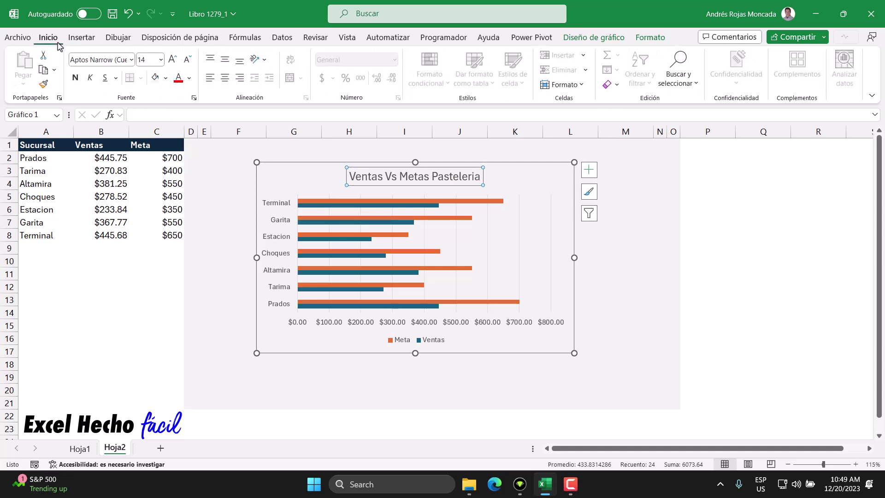
left_click(75, 78)
left_click(171, 63)
left_click(171, 62)
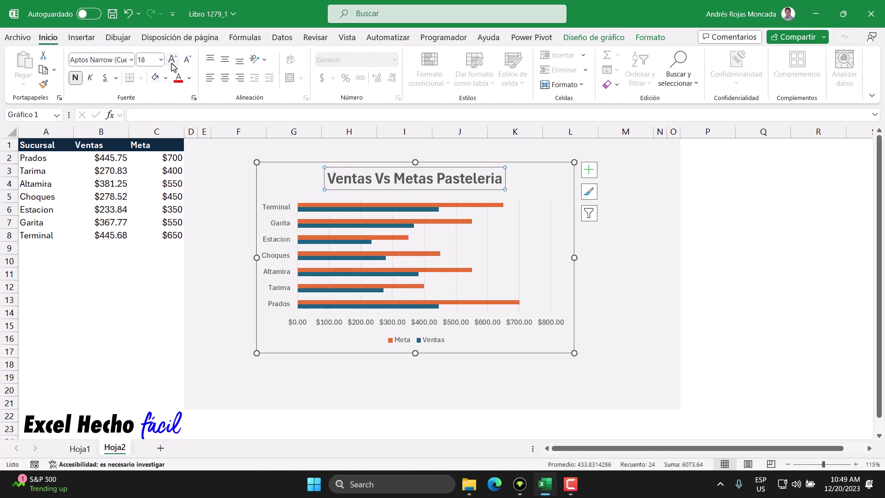
left_click(189, 78)
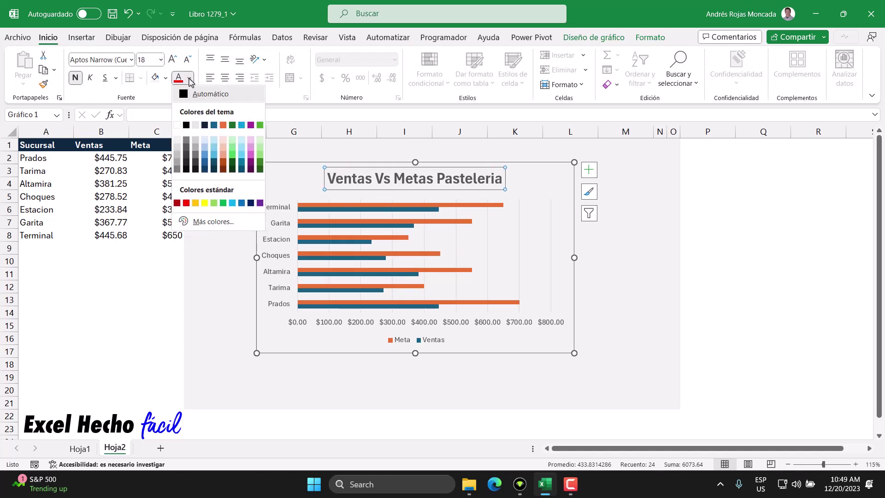
left_click(177, 156)
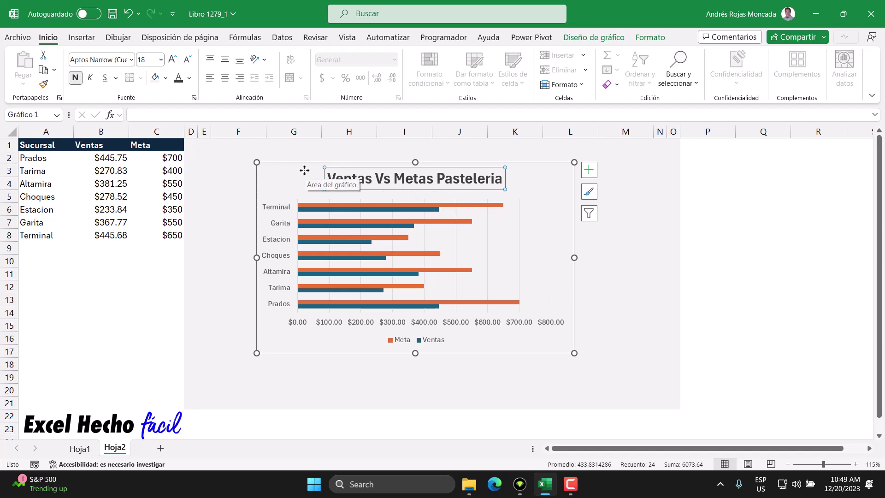
Place the chart beside the sales table, widen it to column N and make it taller.
mouse_move(304, 170)
left_mouse_down()
mouse_move(456, 199)
mouse_move(499, 196)
mouse_move(326, 196)
mouse_move(184, 251)
mouse_move(267, 229)
mouse_move(283, 179)
left_mouse_up()
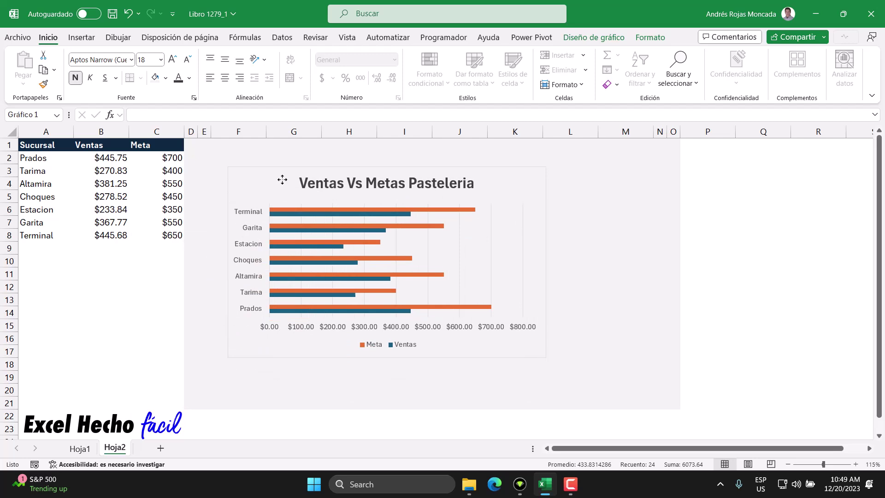
mouse_move(283, 179)
left_mouse_down()
mouse_move(231, 153)
mouse_move(247, 141)
left_mouse_up()
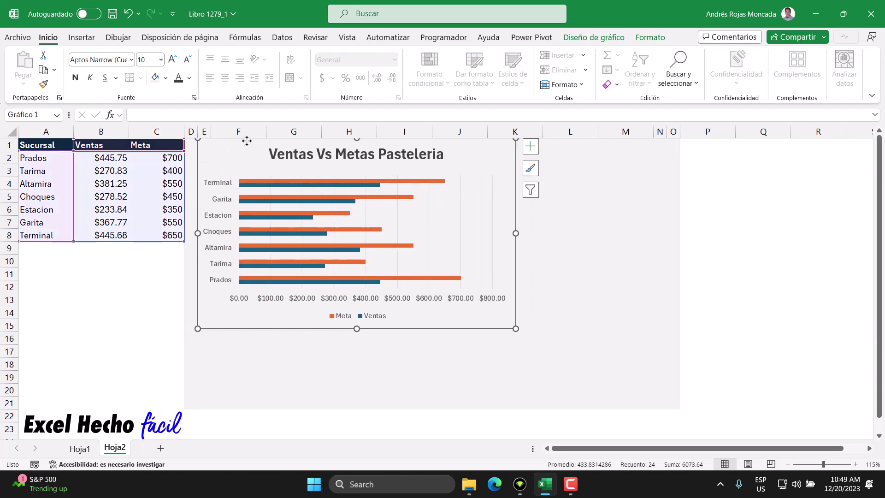
left_click_drag(516, 233, 667, 233)
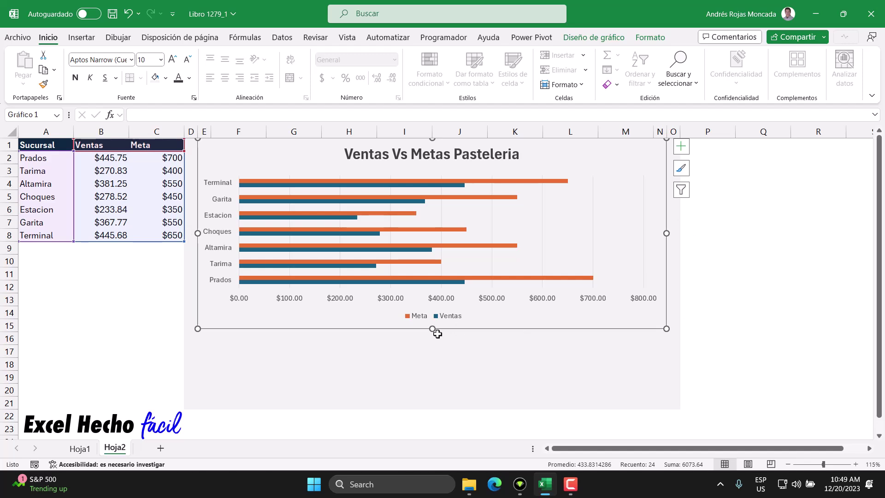
left_click_drag(433, 329, 428, 403)
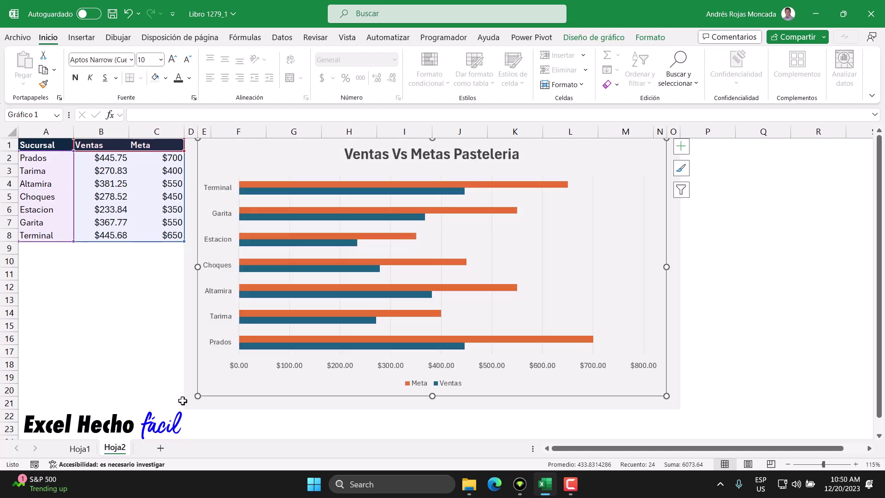
Delete the chart legend.
left_click(8, 403)
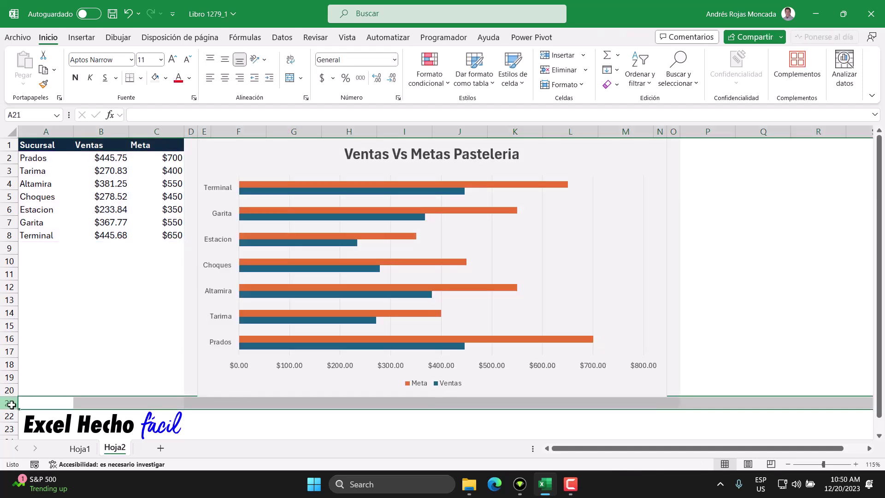
left_click(211, 404)
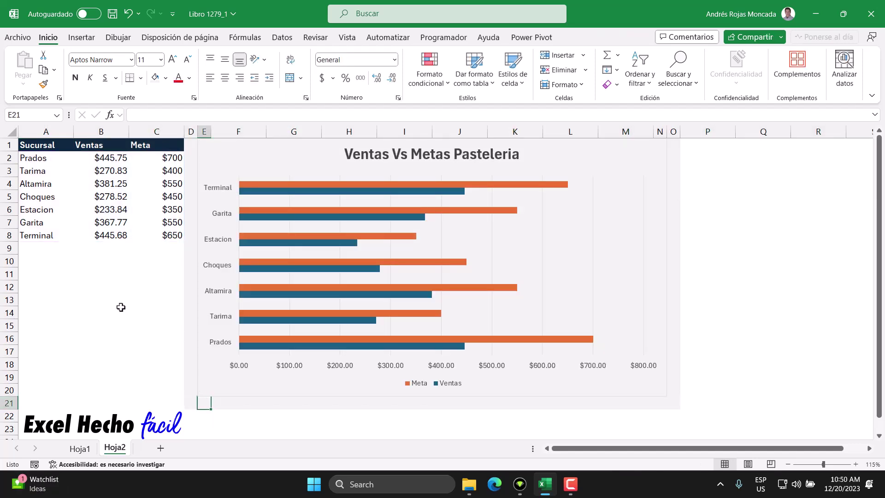
left_click(38, 261)
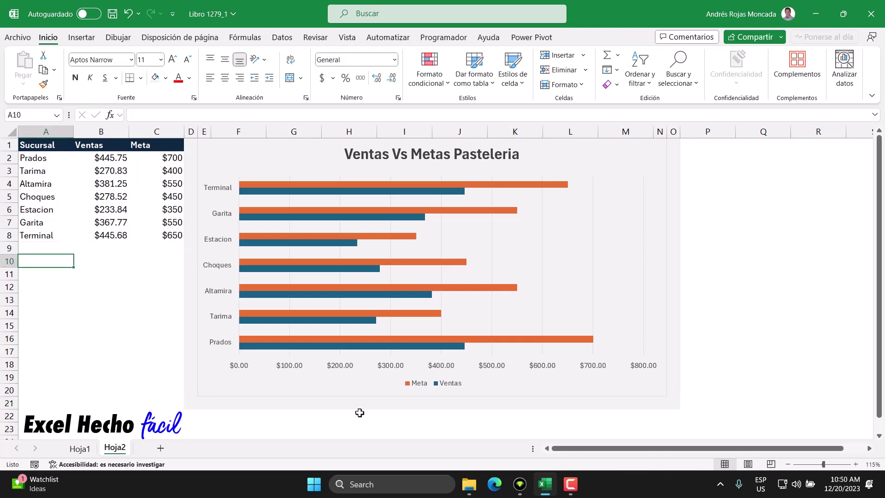
left_click(430, 384)
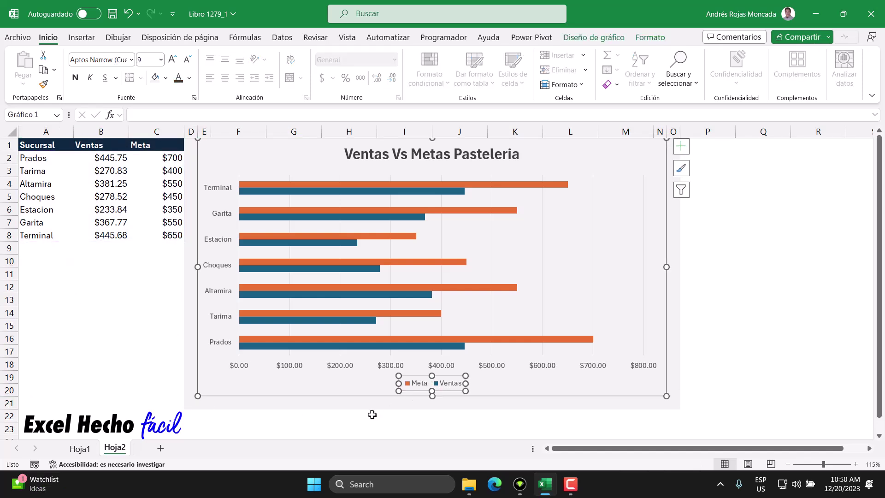
key("Delete")
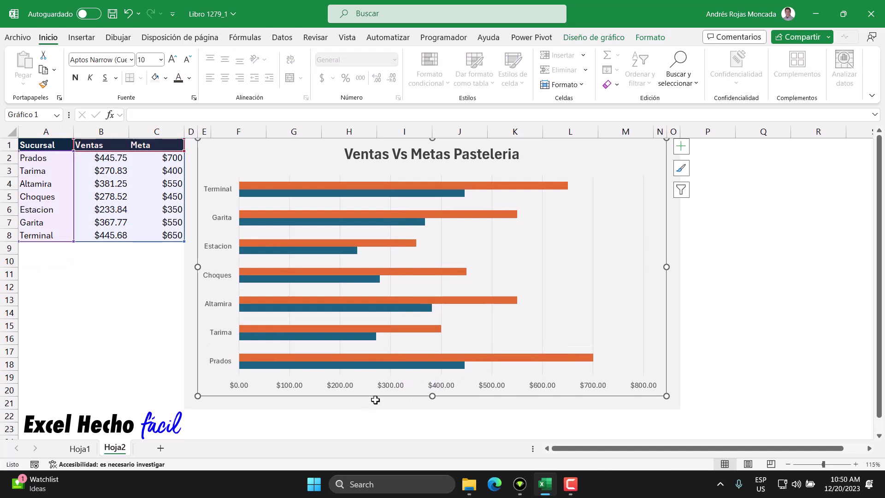
Colour the chart title dark grey.
left_click(381, 157)
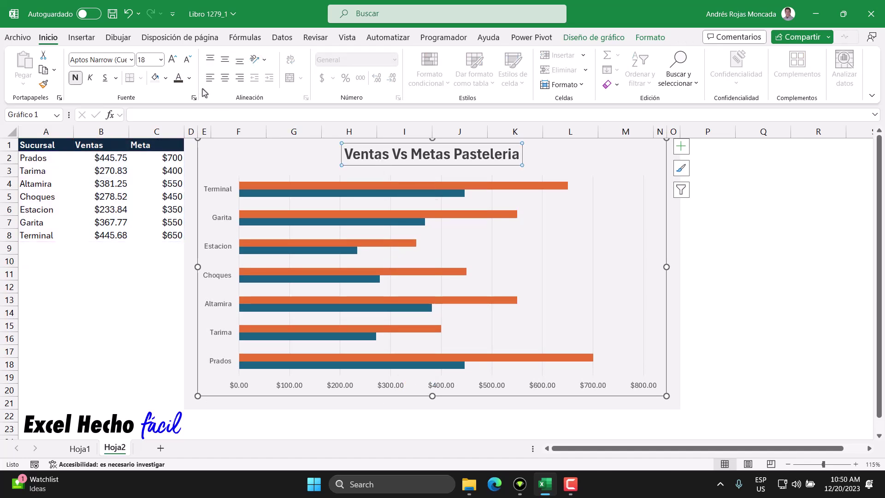
left_click(189, 78)
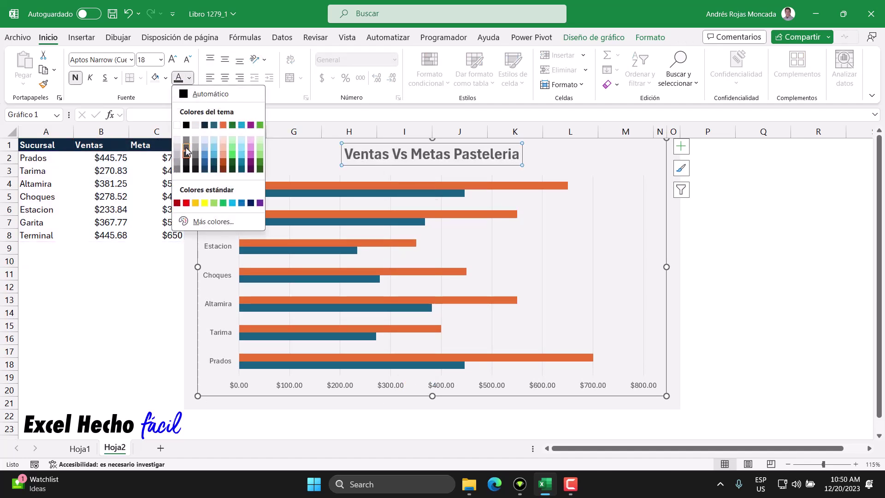
left_click(187, 149)
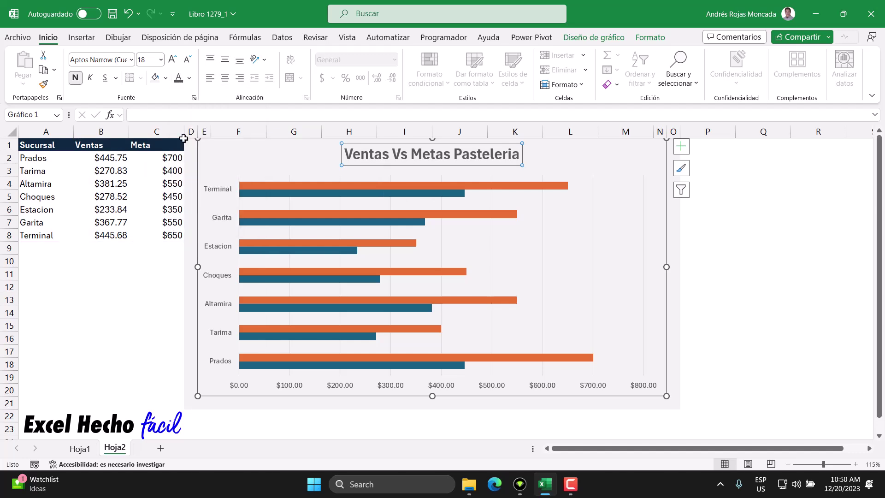
left_click(189, 77)
left_click(189, 159)
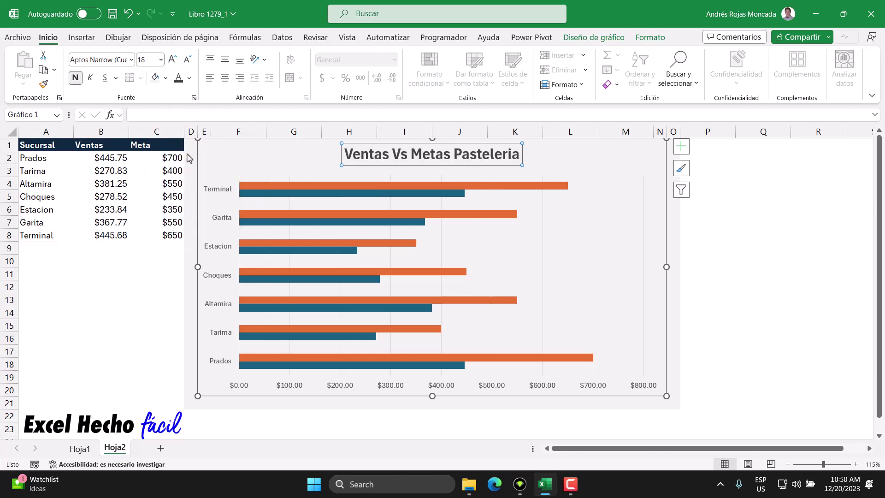
left_click(45, 262)
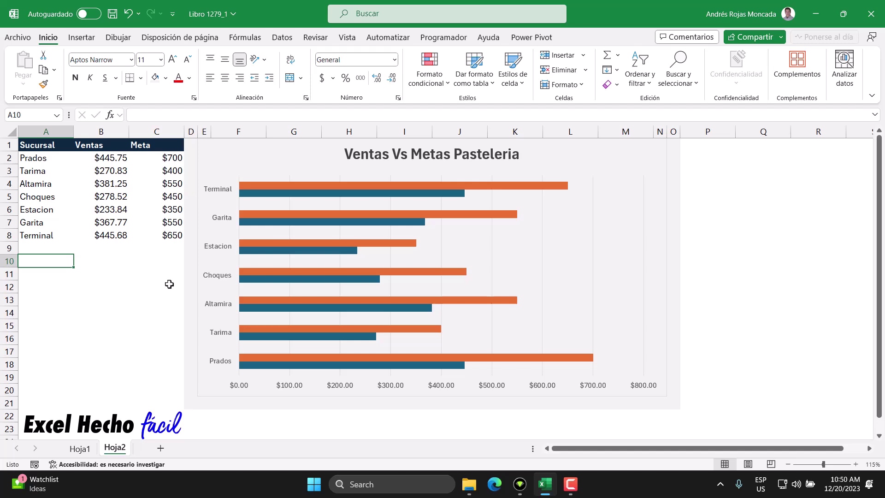
Open the chart's format pane and switch it to the Meta series options.
left_click(251, 195)
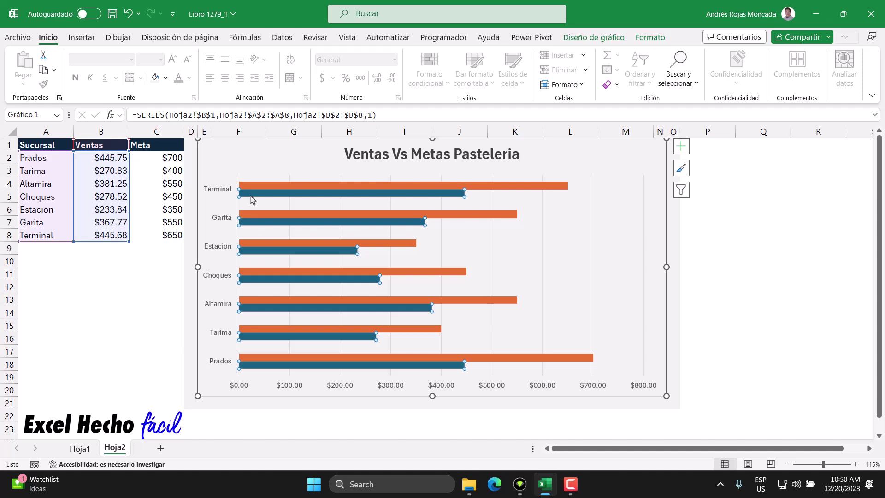
left_click(236, 154)
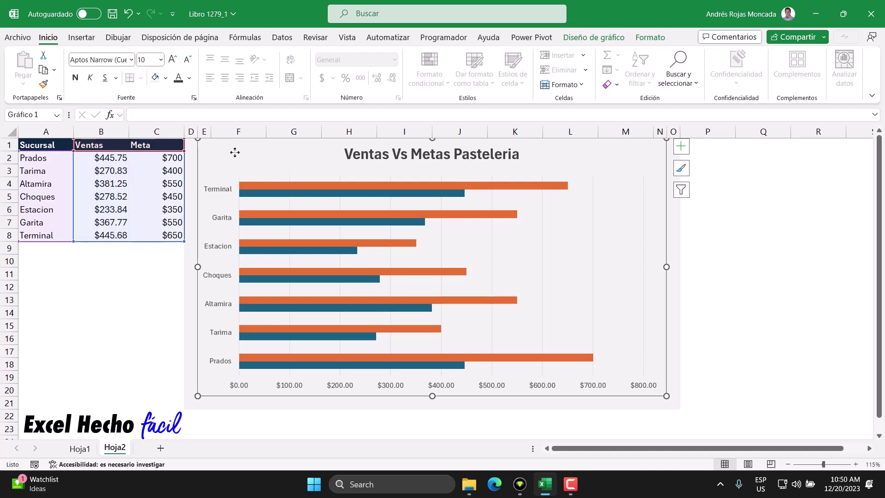
double_click(235, 152)
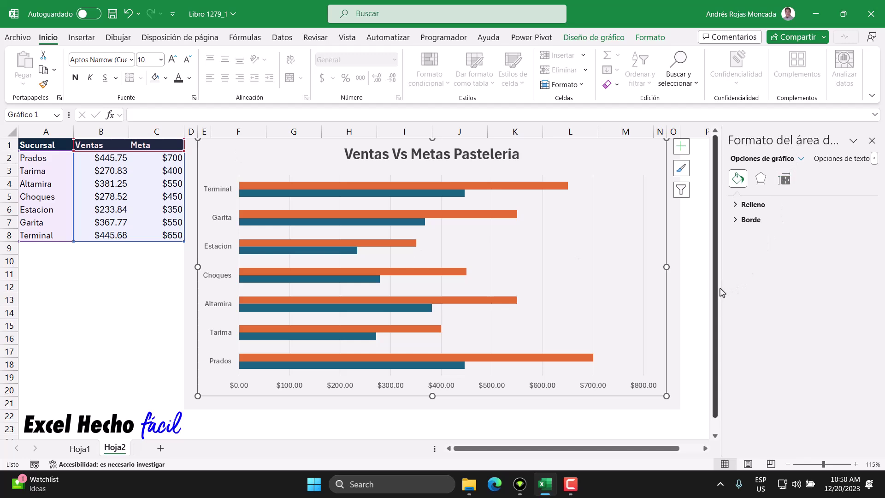
left_click_drag(722, 292, 681, 292)
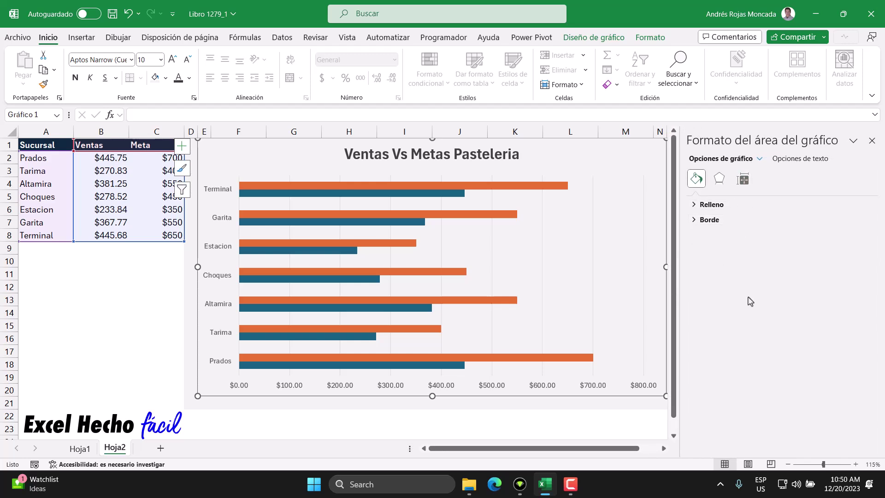
left_click(760, 160)
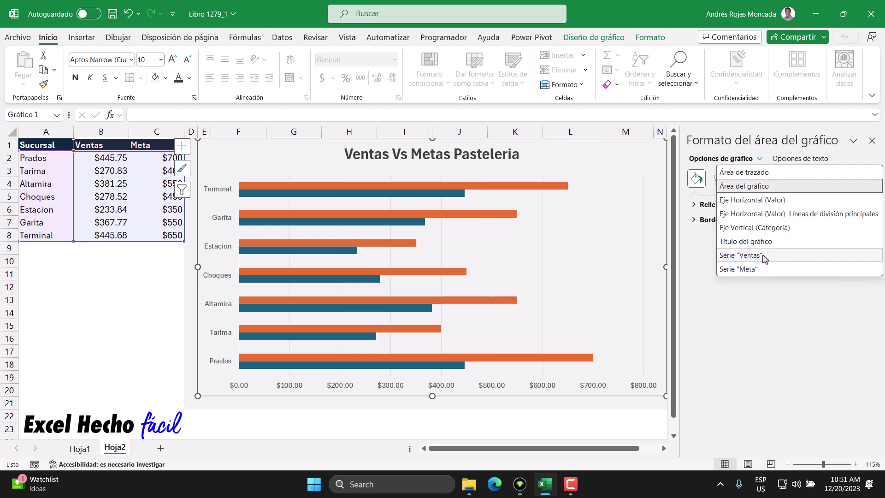
left_click(765, 257)
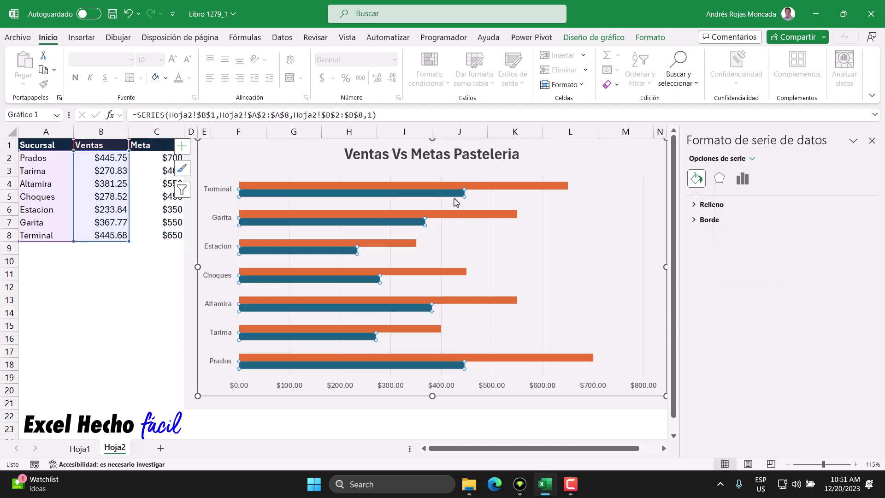
left_click(753, 158)
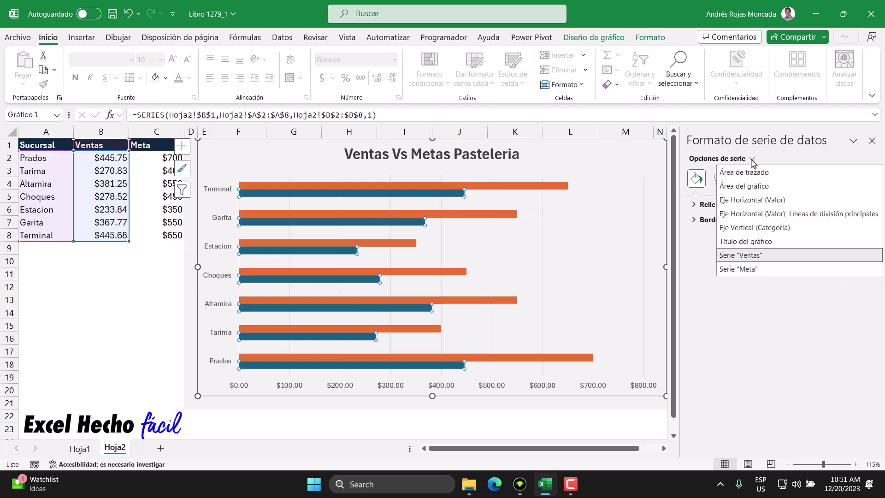
left_click(743, 271)
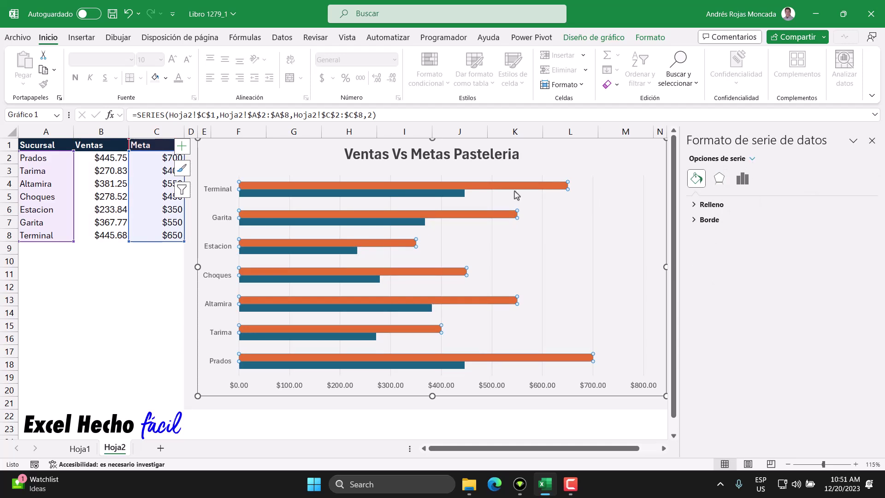
Set the series gap width to 25% to thicken the bars.
left_click(743, 179)
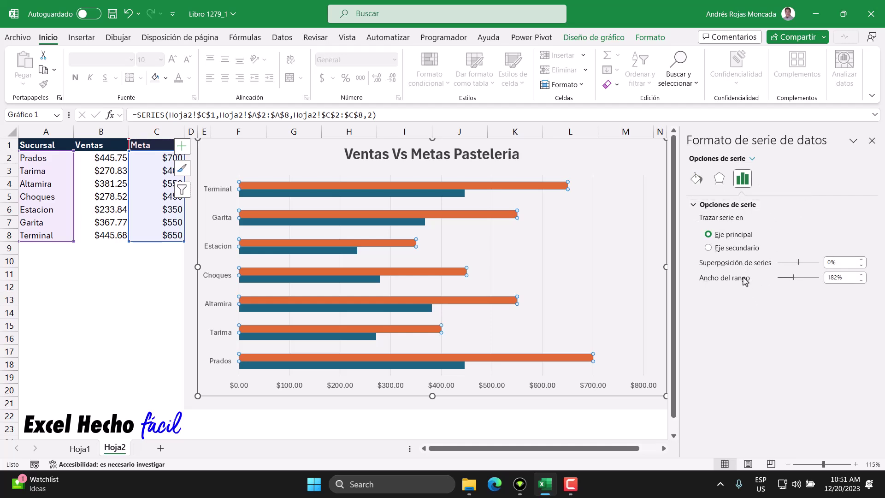
left_click_drag(838, 278, 830, 279)
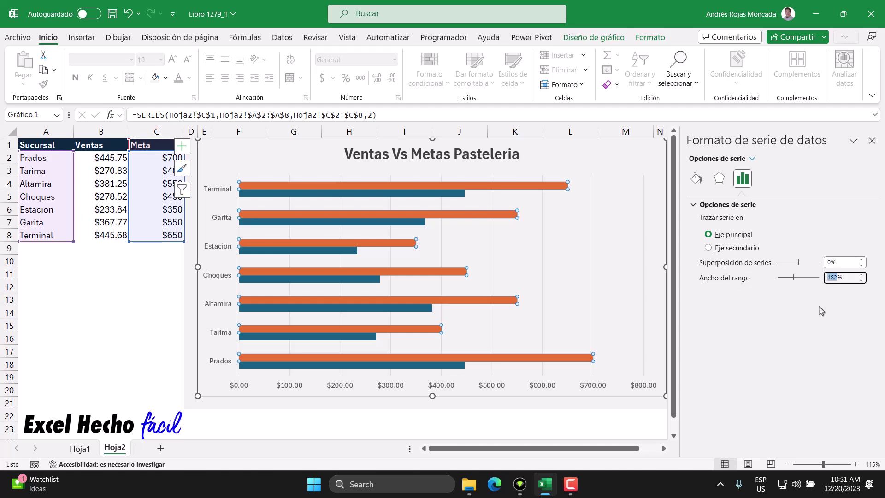
type("50")
key("Return")
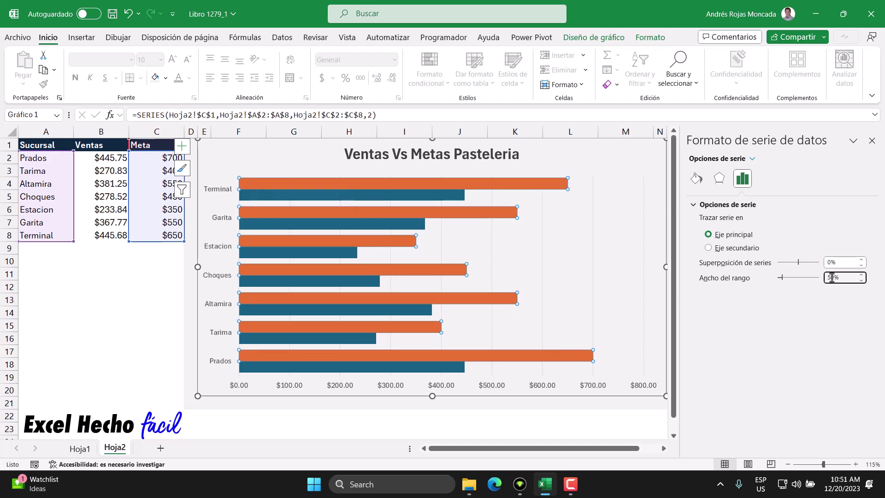
left_click_drag(826, 278, 834, 279)
type("25")
key("Return")
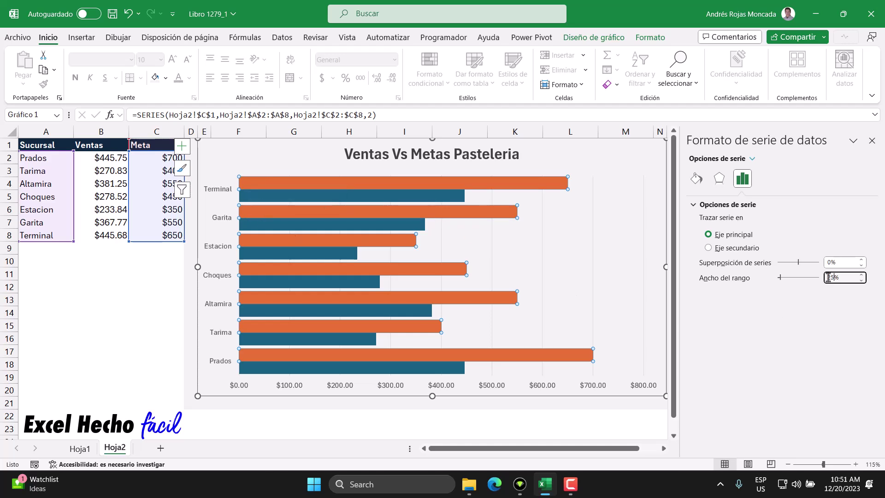
Set the series overlap to 0% and return to cell A10.
left_click_drag(799, 262, 819, 262)
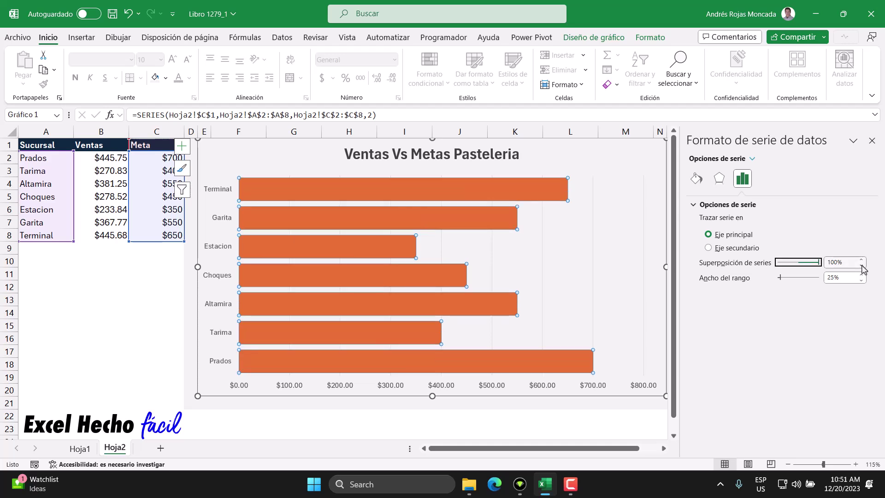
left_click(832, 262)
double_click(832, 262)
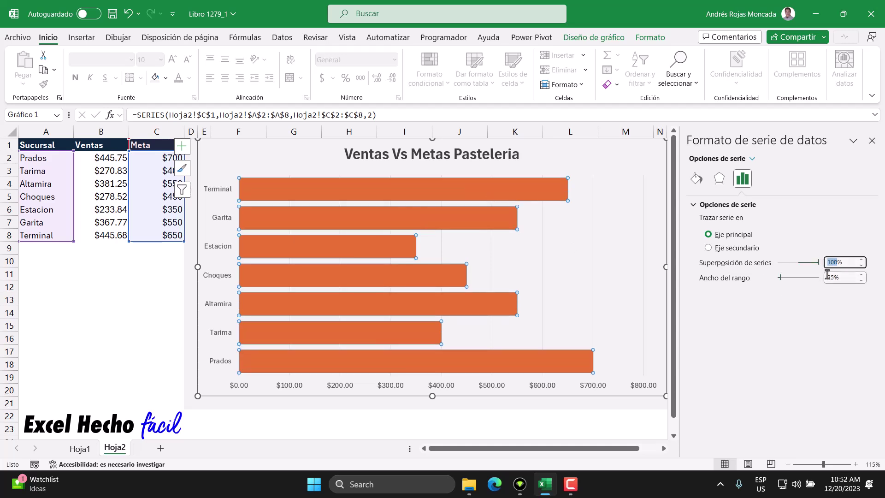
type("0")
key("Return")
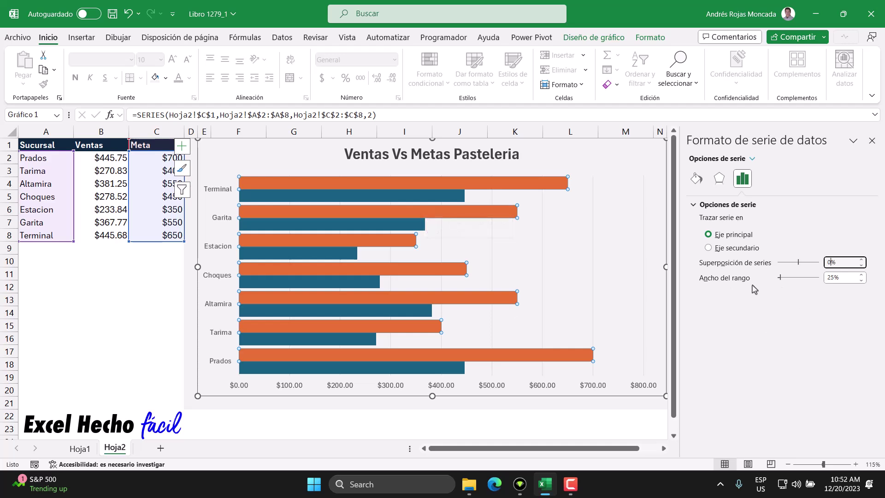
left_click(39, 262)
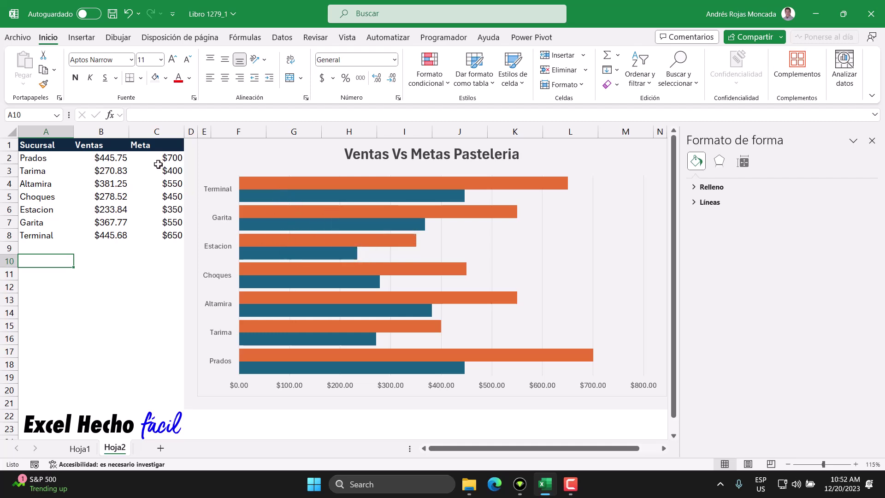
left_click_drag(158, 164, 168, 235)
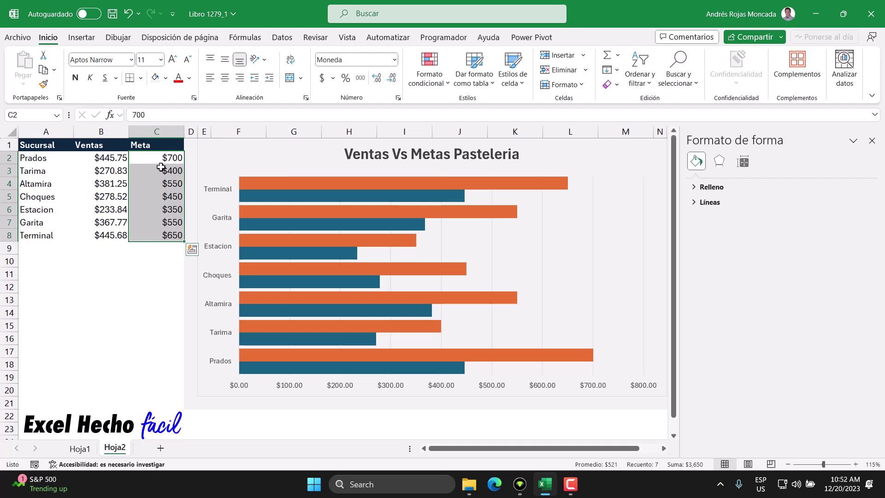
mouse_move(317, 189)
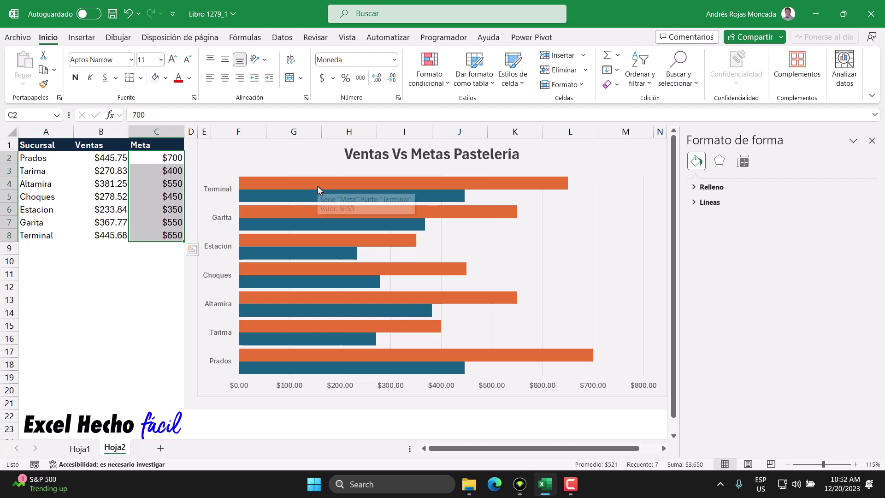
left_click(158, 172)
left_click(156, 187)
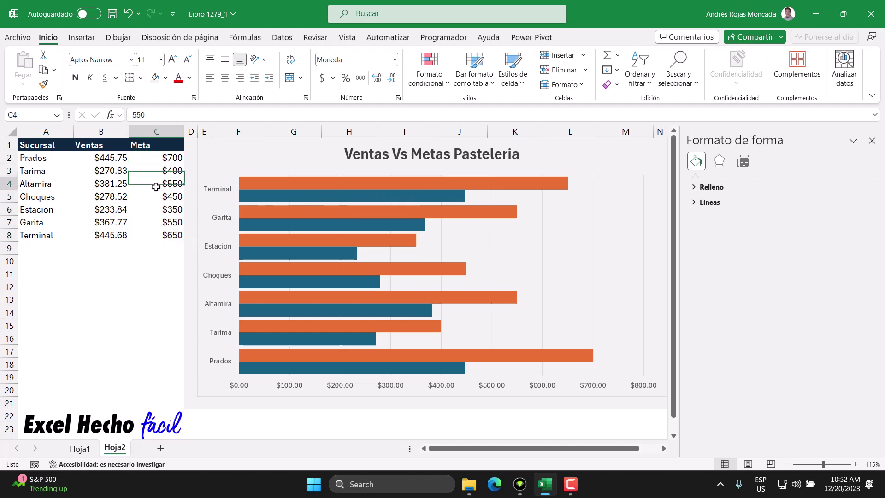
left_click(156, 196)
left_click(157, 209)
left_click(158, 222)
left_click(158, 235)
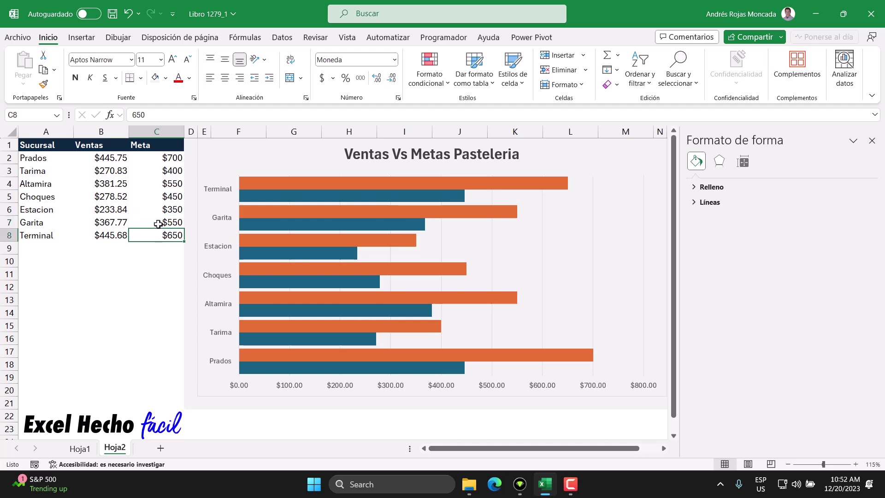
left_click(158, 222)
left_click(156, 209)
left_click(155, 196)
left_click(154, 185)
left_click(153, 172)
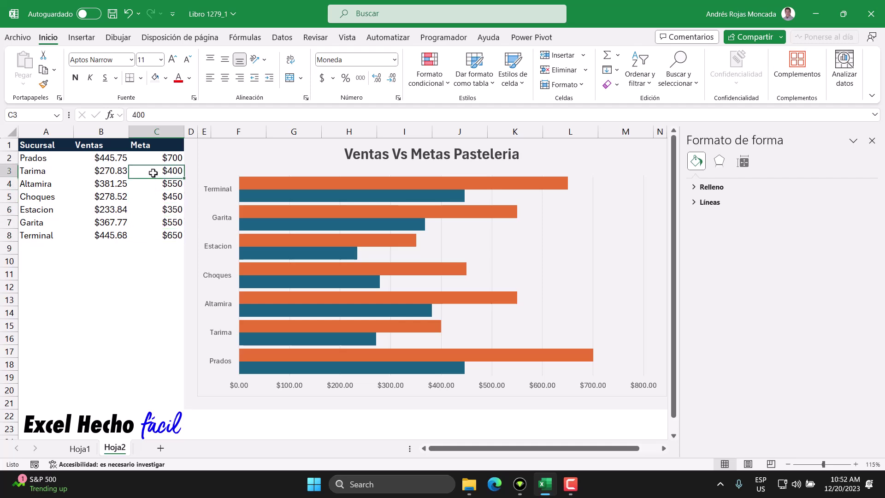
left_click(152, 158)
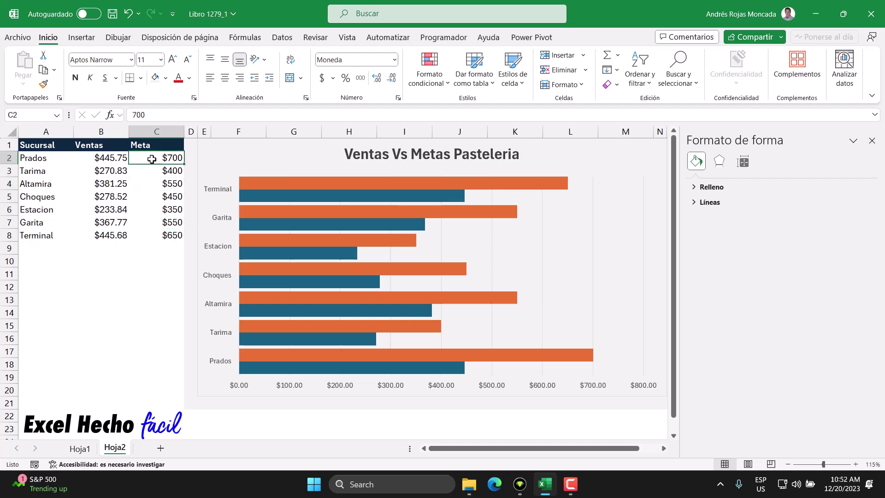
left_click_drag(152, 158, 149, 235)
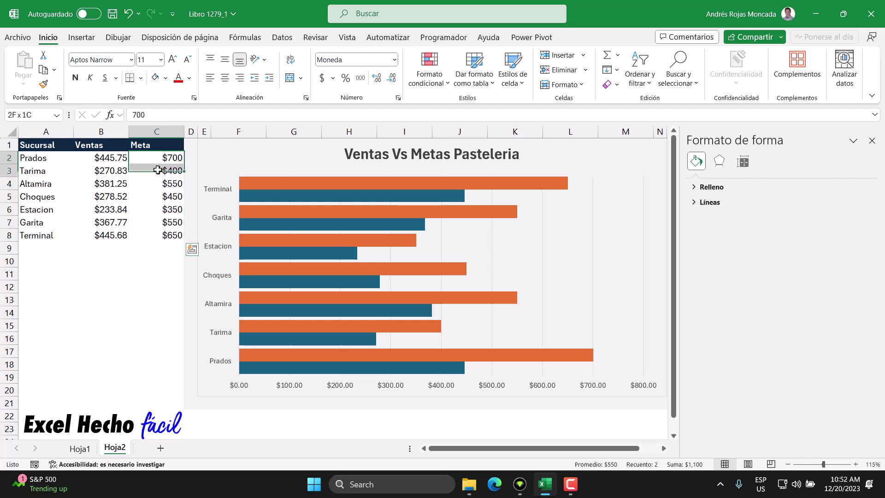
left_click_drag(158, 161, 157, 235)
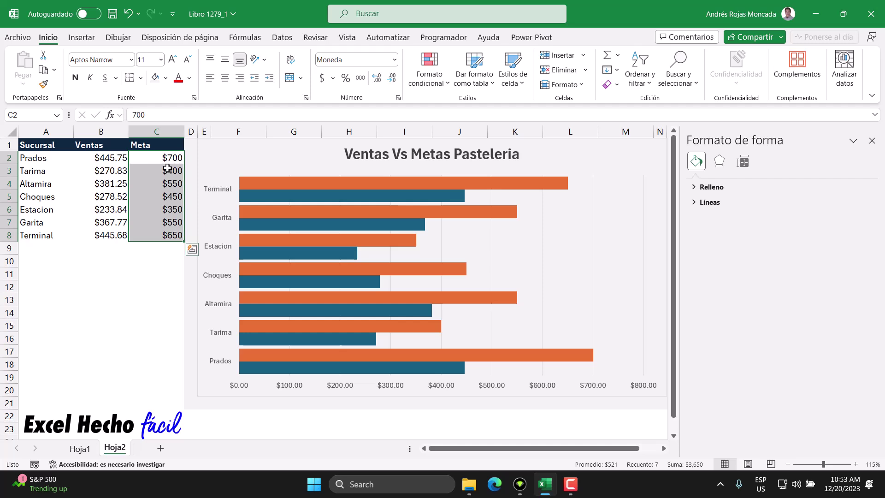
left_click_drag(165, 158, 166, 235)
left_click(51, 262)
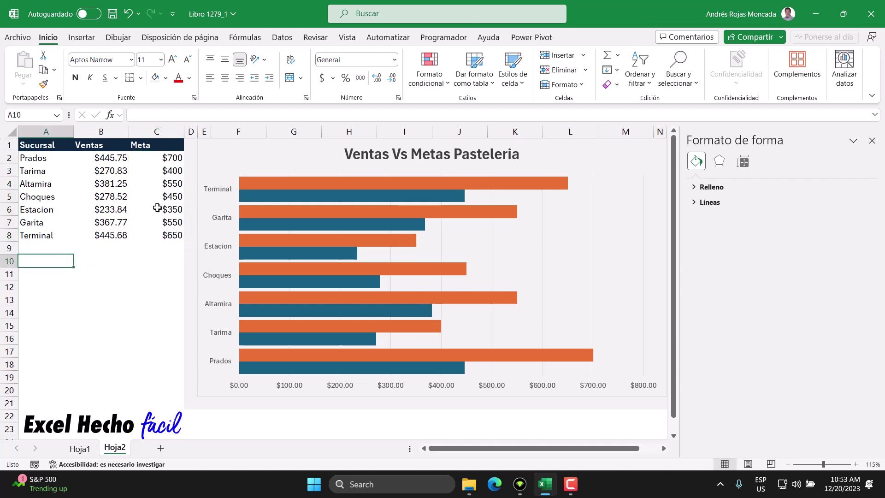
Search icons for 'pastel' and insert the filled and outline tiered cake icons.
left_click(87, 41)
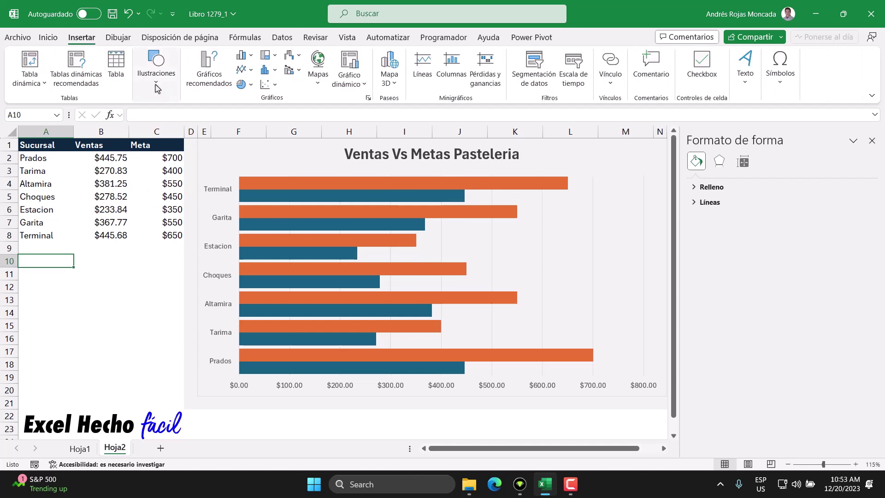
left_click(158, 87)
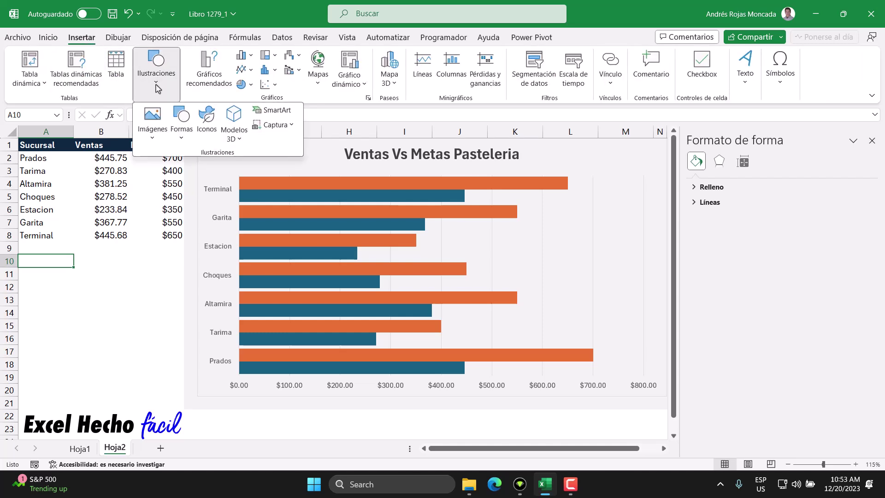
left_click(210, 129)
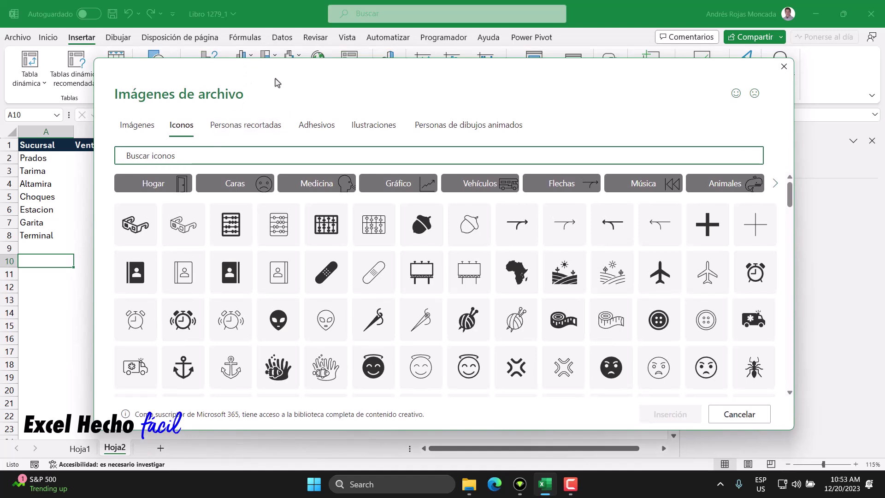
type("pastel")
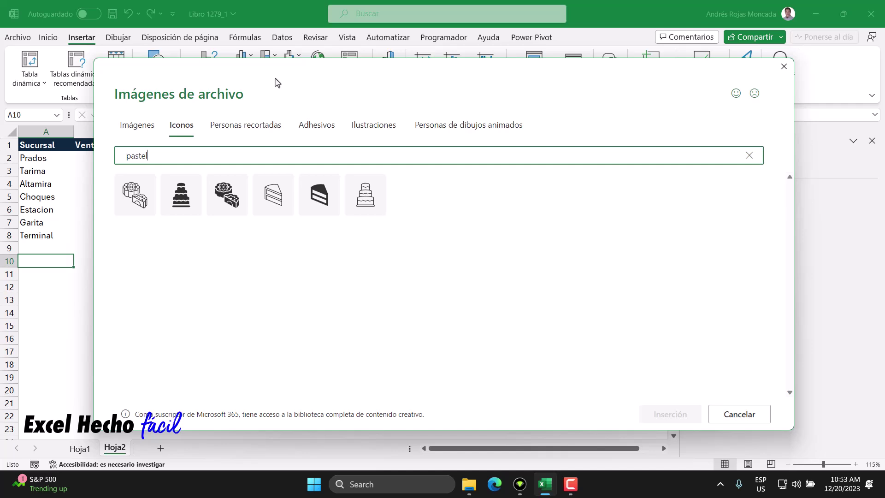
left_click(182, 205)
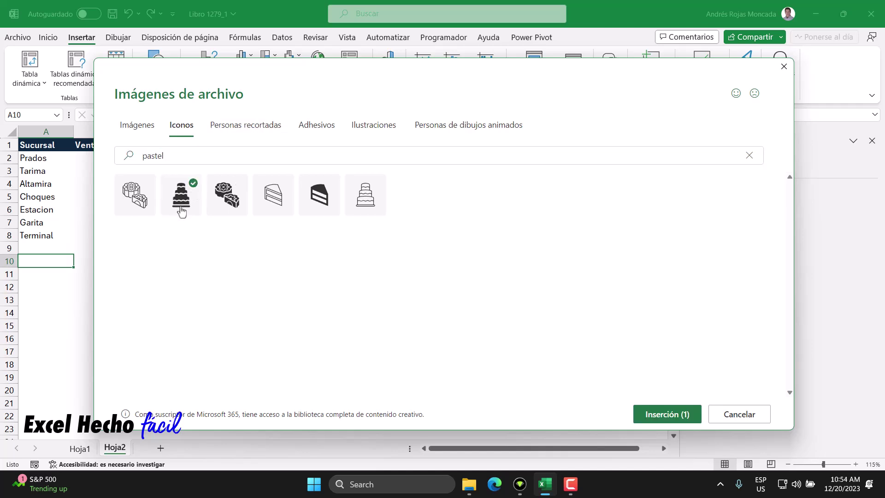
left_click(367, 199)
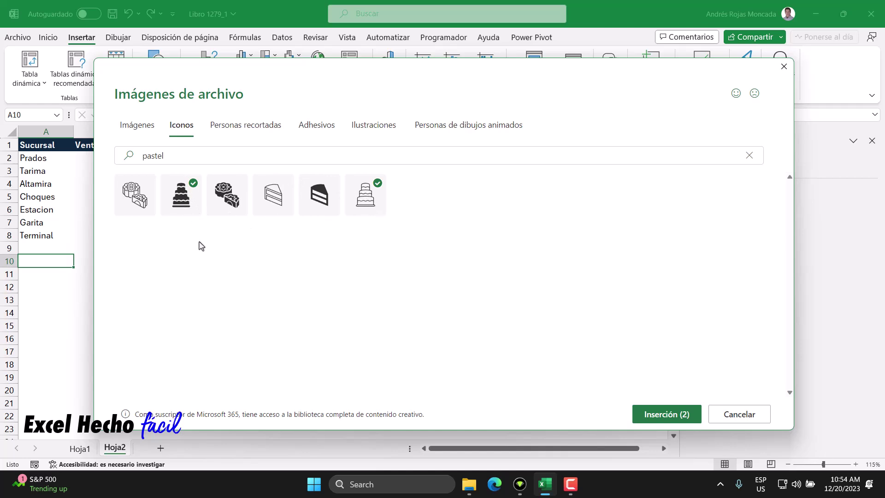
left_click(664, 416)
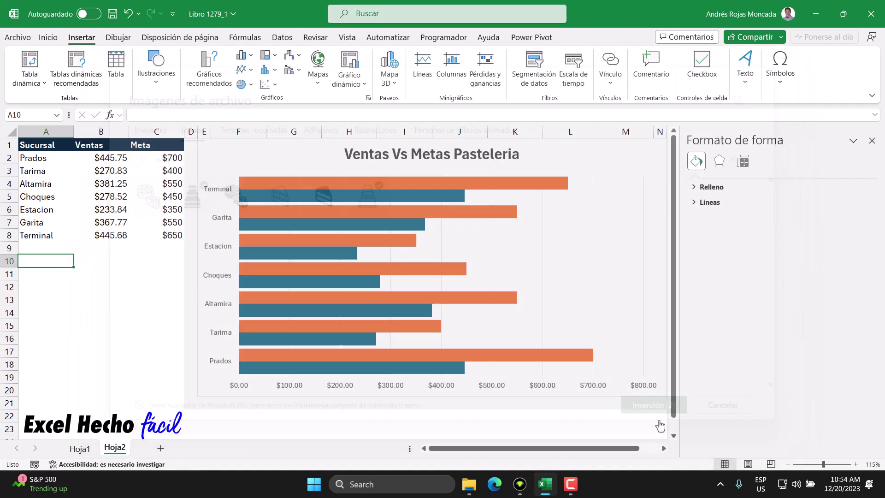
Move the filled cake beside the outline cake and bottom-align the two icons.
left_click(142, 343)
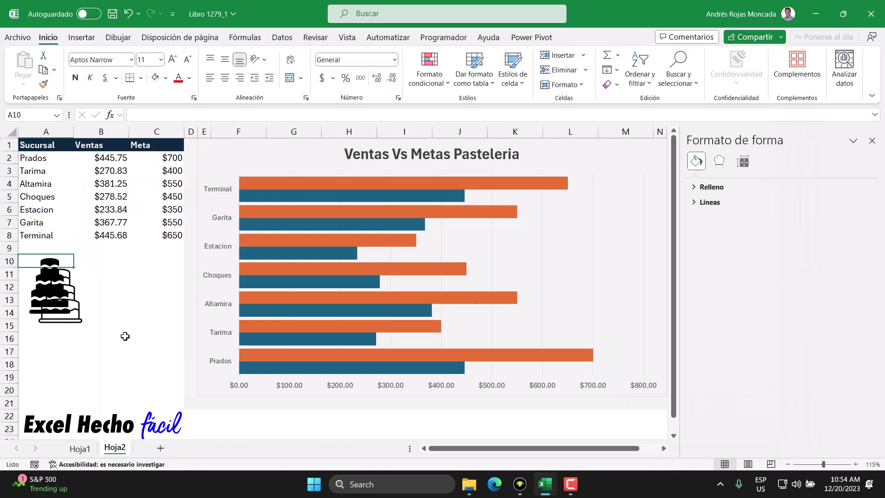
left_click_drag(44, 288, 137, 297)
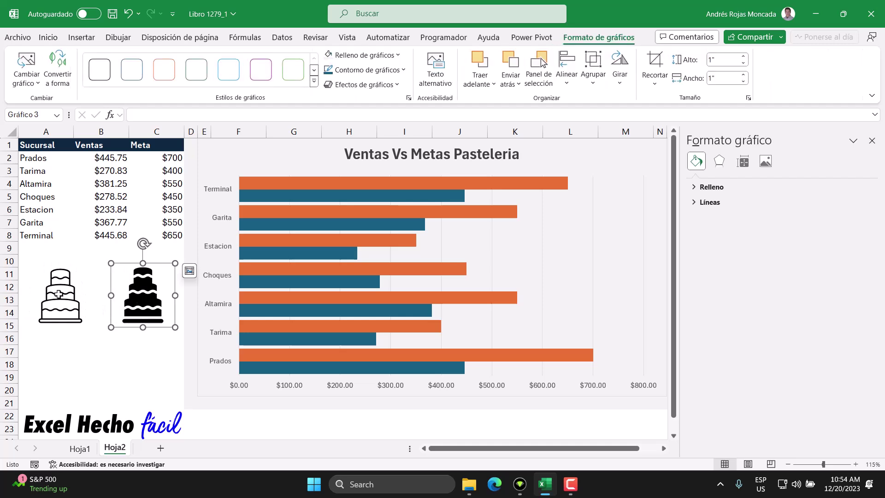
left_click_drag(59, 294, 67, 293)
left_click(133, 295, "ctrl")
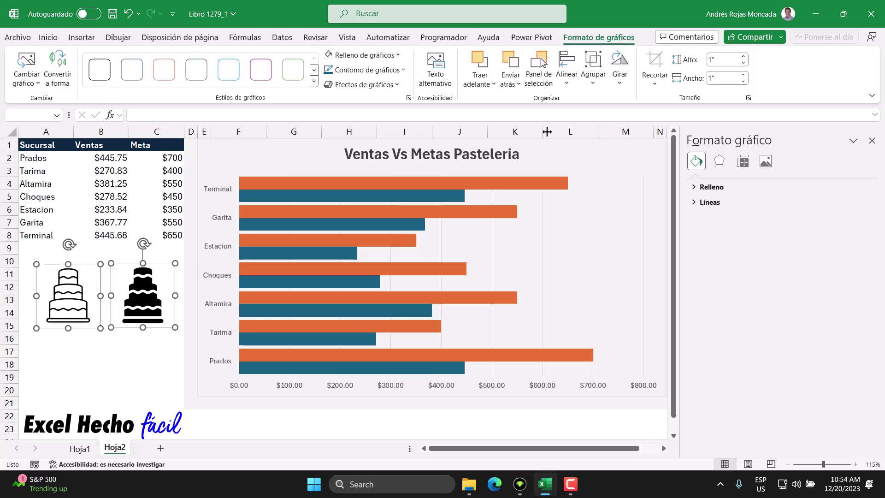
left_click(572, 76)
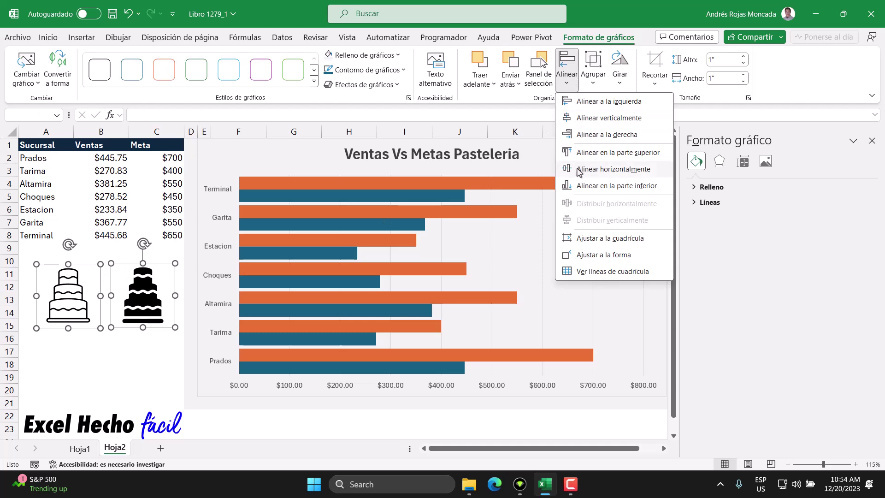
left_click(580, 190)
key("Escape")
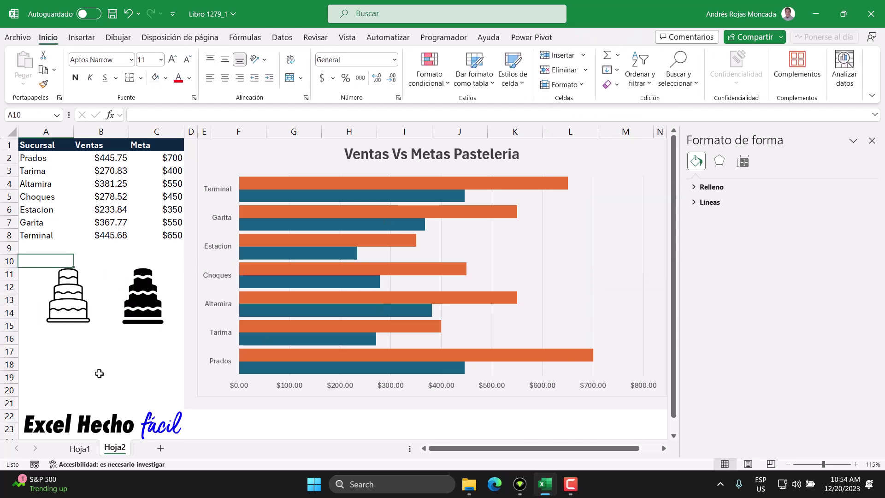
Nudge both cake icons down two rows, below the sales table.
left_click(58, 326)
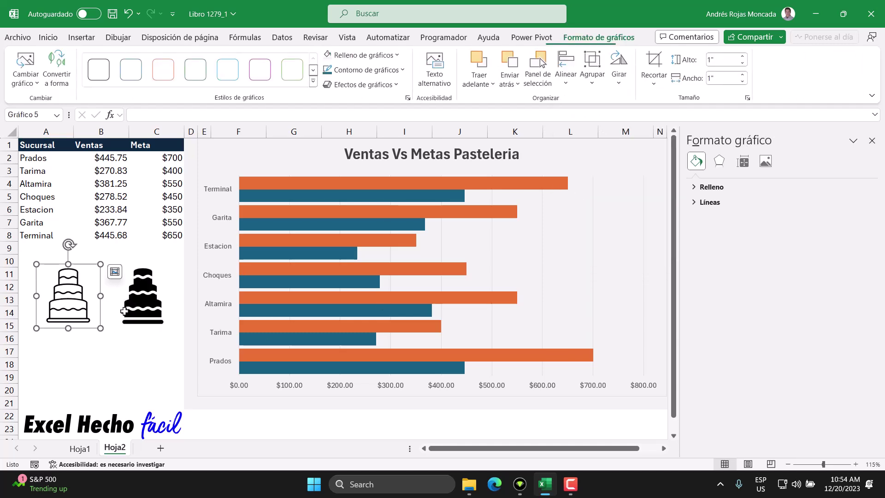
left_click(152, 300, "ctrl")
key("Down")
key("Down")
key("Down")
key("Down")
key("Down")
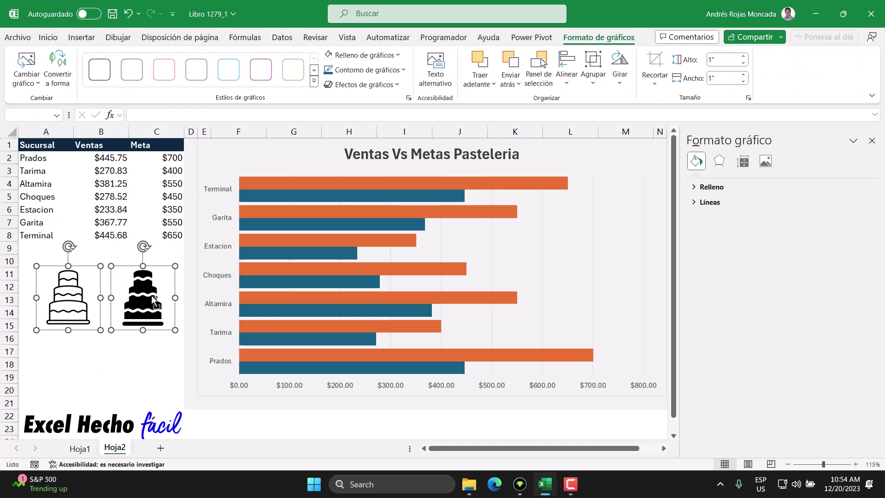
key("Down")
key("Down")
key("Down")
key("Down")
key("Escape")
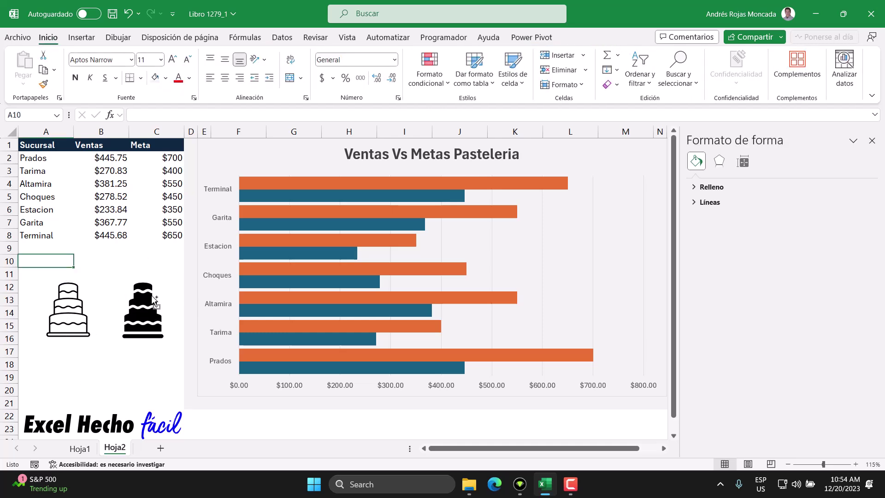
left_click(155, 302)
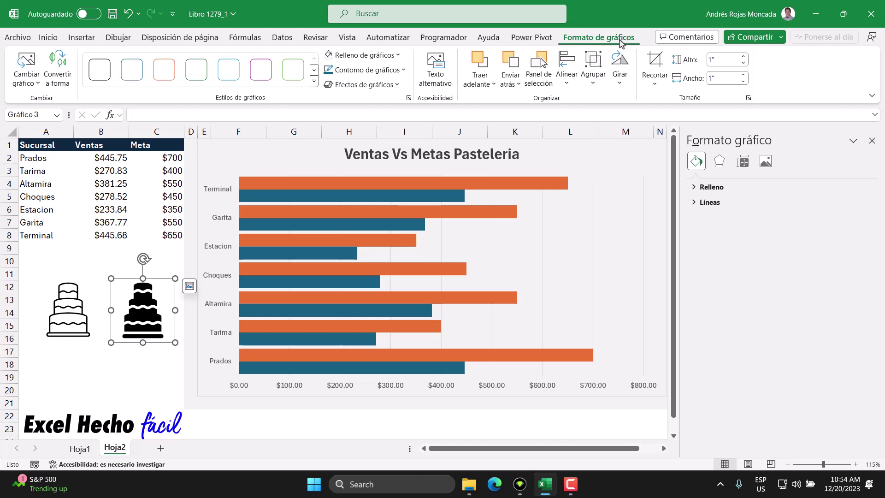
Crop the filled cake's top, right and bottom margins, leaving it about 0.89" by 0.66".
left_click(655, 57)
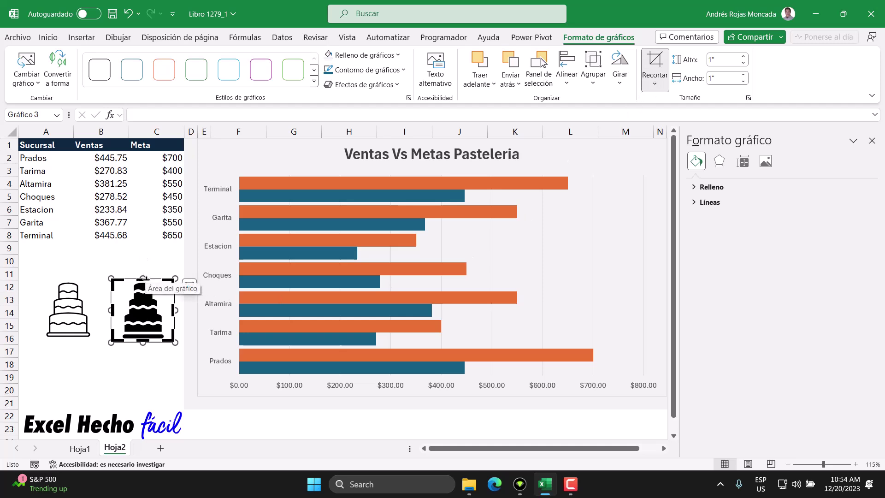
mouse_move(144, 279)
left_mouse_down()
mouse_move(148, 290)
mouse_move(157, 283)
left_mouse_up()
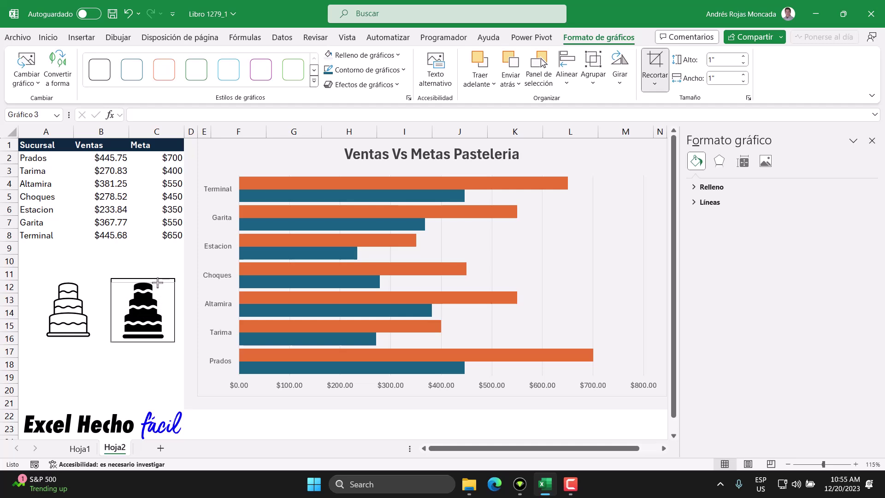
left_click_drag(161, 283, 164, 282)
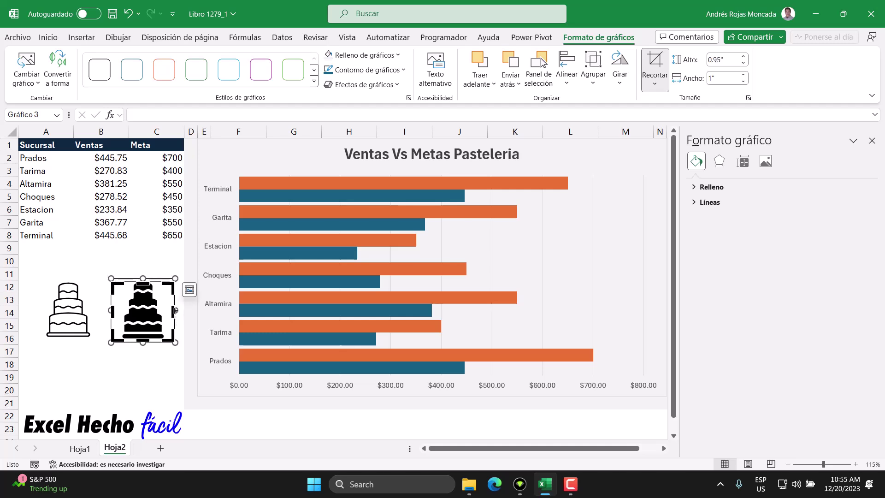
left_click_drag(176, 312, 121, 312)
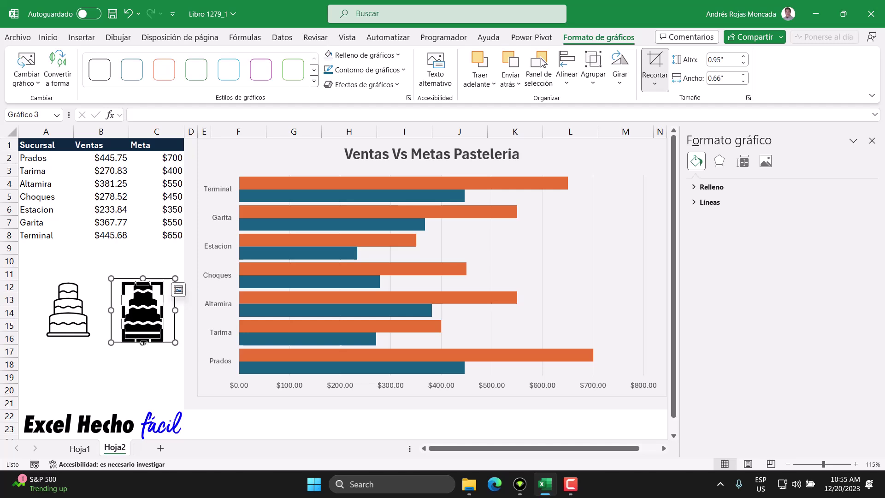
left_click_drag(143, 342, 151, 340)
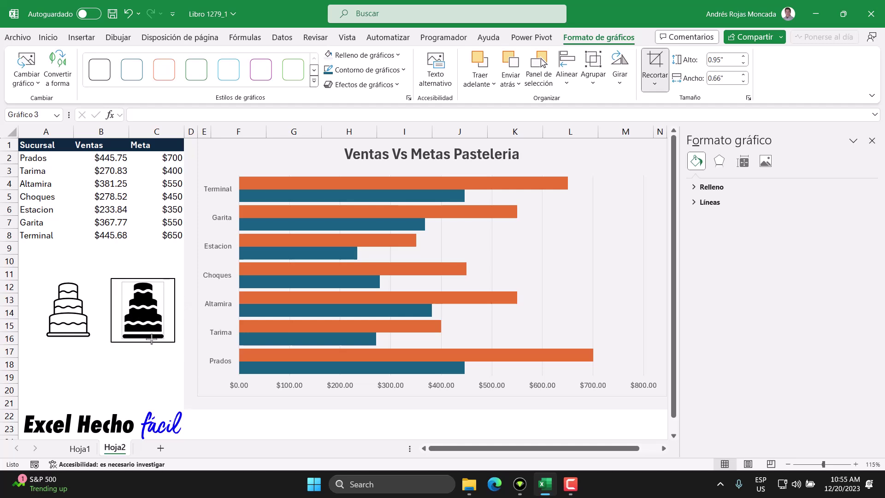
left_click_drag(150, 340, 151, 338)
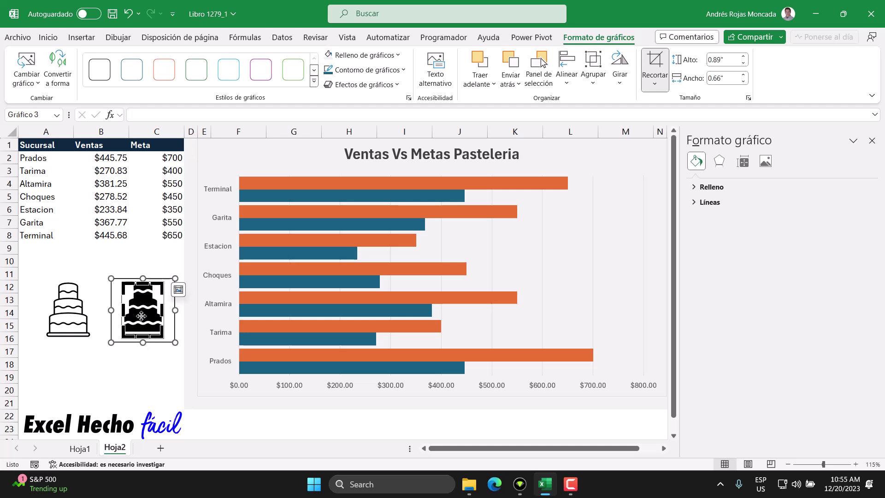
left_click(656, 63)
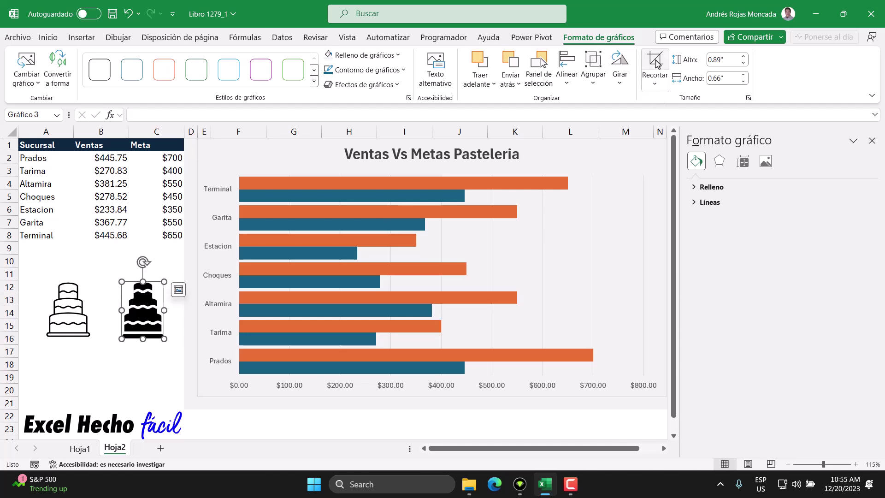
Trim the outline cake's top, sides and bottom so it matches the filled cake's size.
left_click(65, 306)
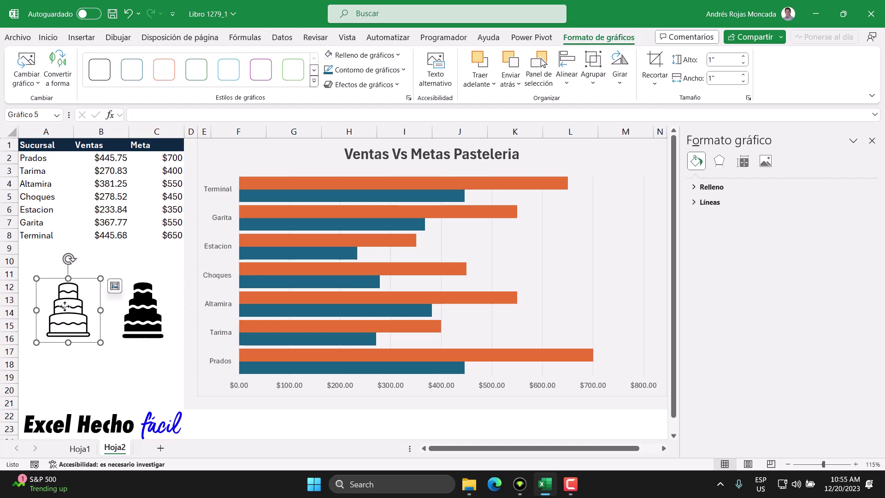
left_click(655, 65)
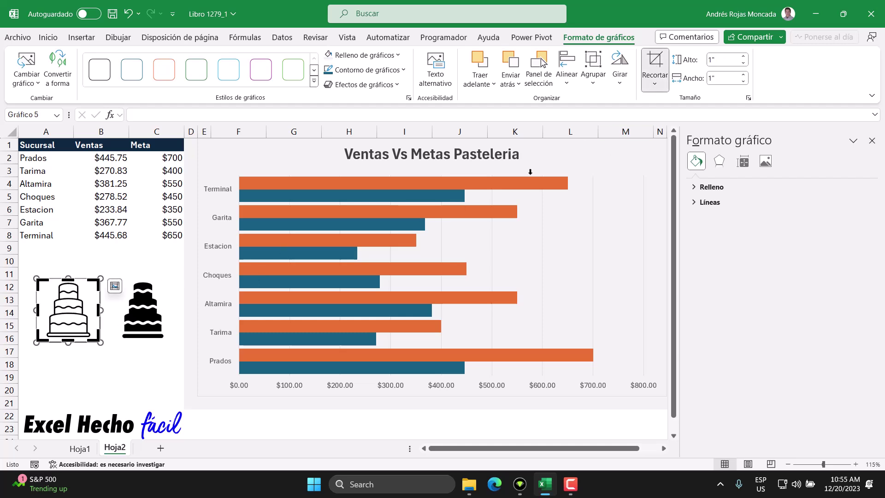
mouse_move(68, 279)
left_mouse_down()
mouse_move(84, 282)
mouse_move(91, 308)
left_mouse_up()
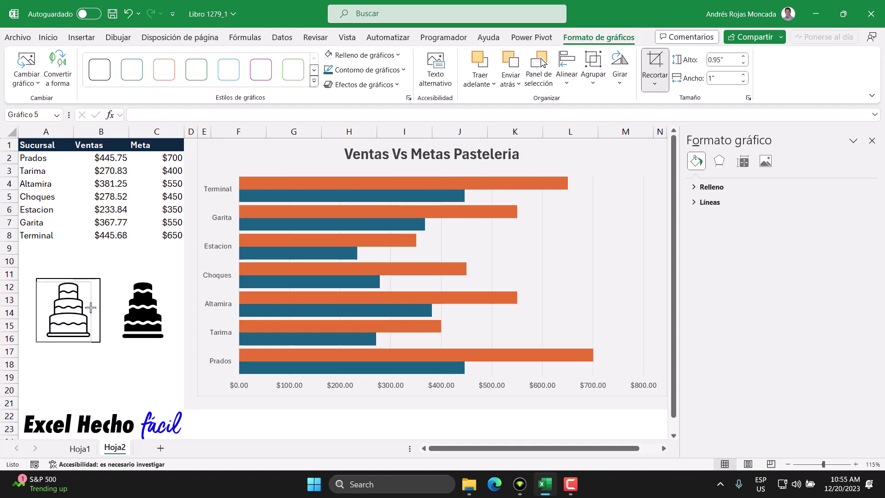
left_click_drag(91, 307, 90, 308)
left_click_drag(36, 308, 46, 309)
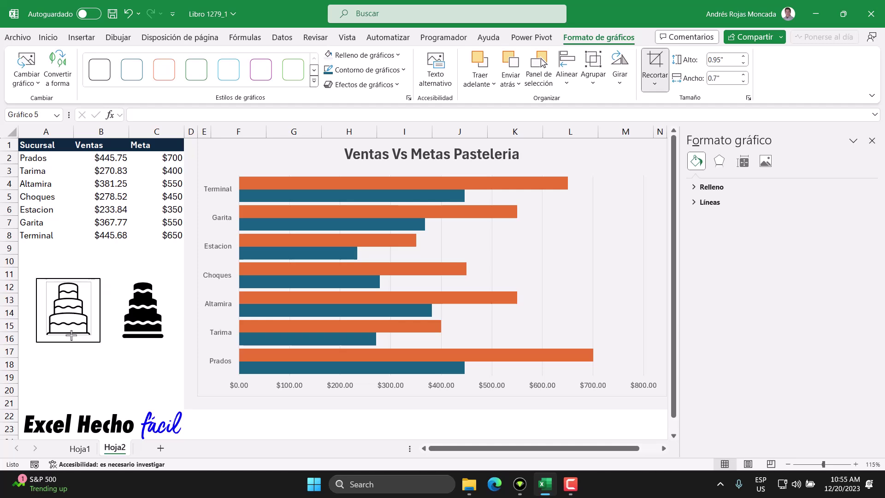
left_click_drag(71, 336, 71, 339)
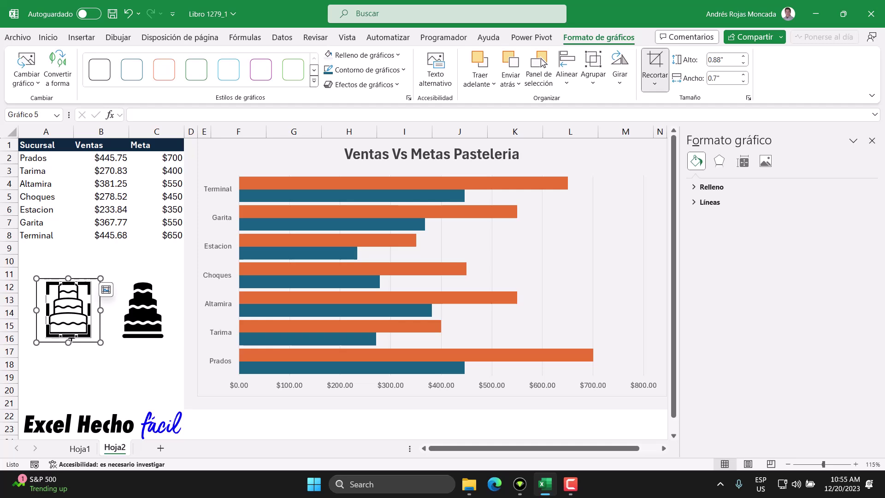
left_click(655, 69)
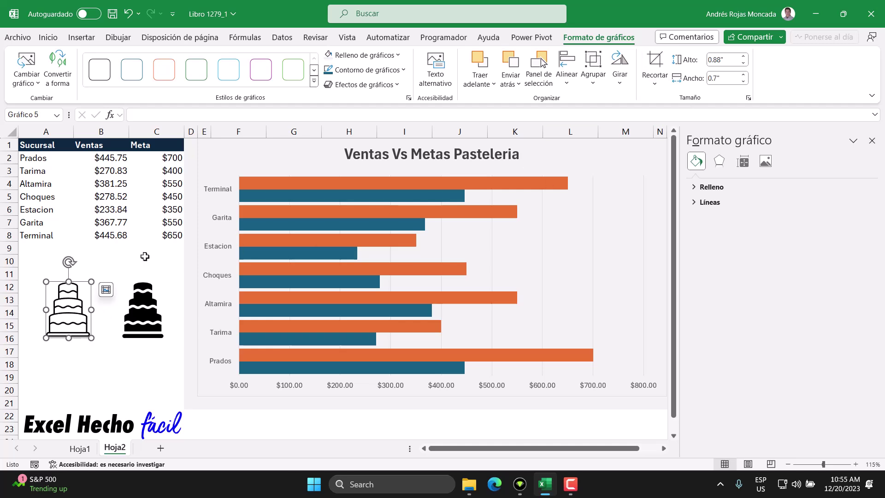
left_click(146, 314, "ctrl")
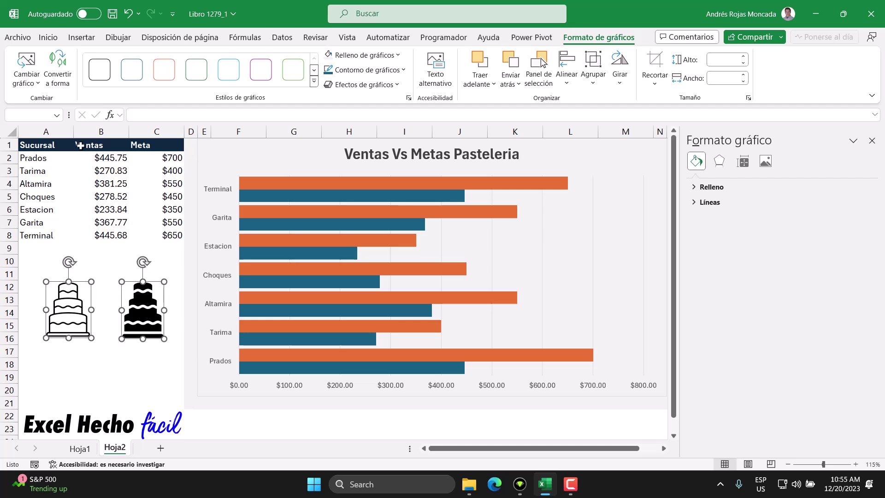
Fill both cake icons with Verde azulado oscuro, Énfasis 1.
key("Escape")
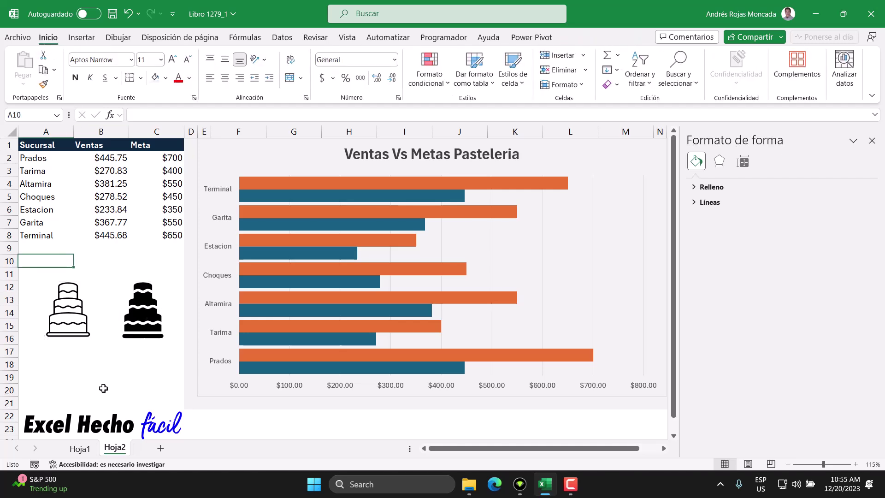
left_click(70, 321)
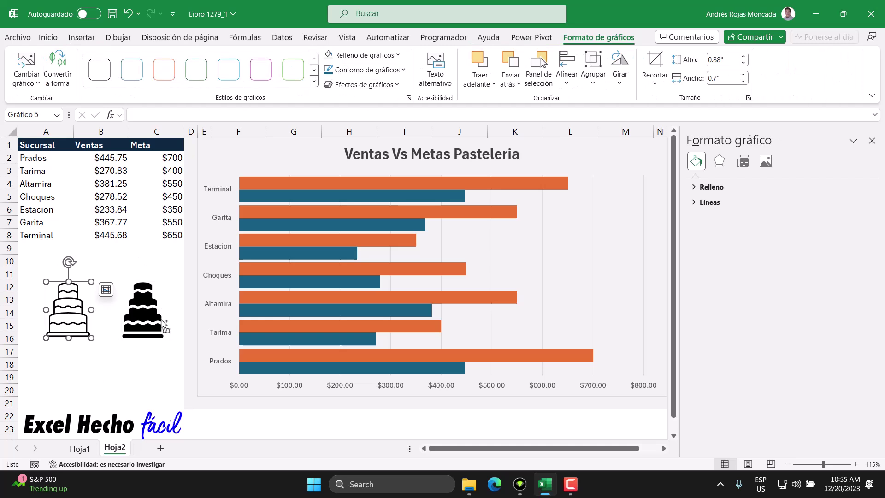
left_click(143, 317, "ctrl")
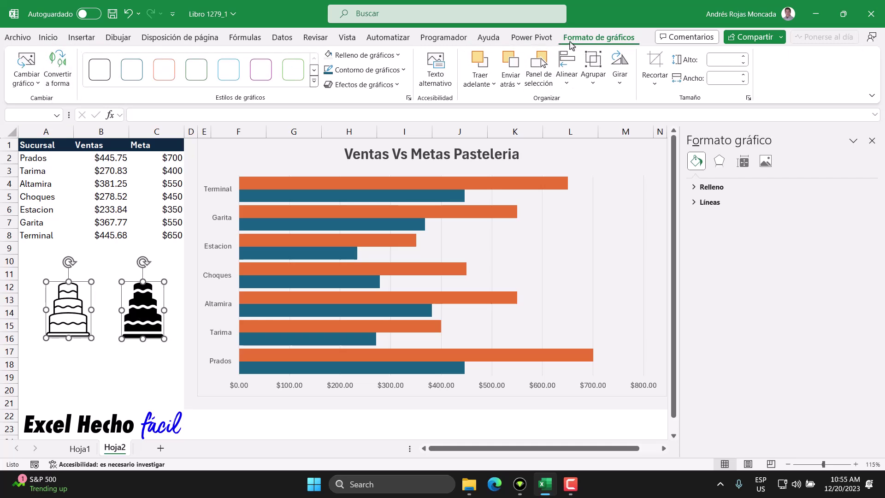
left_click(382, 56)
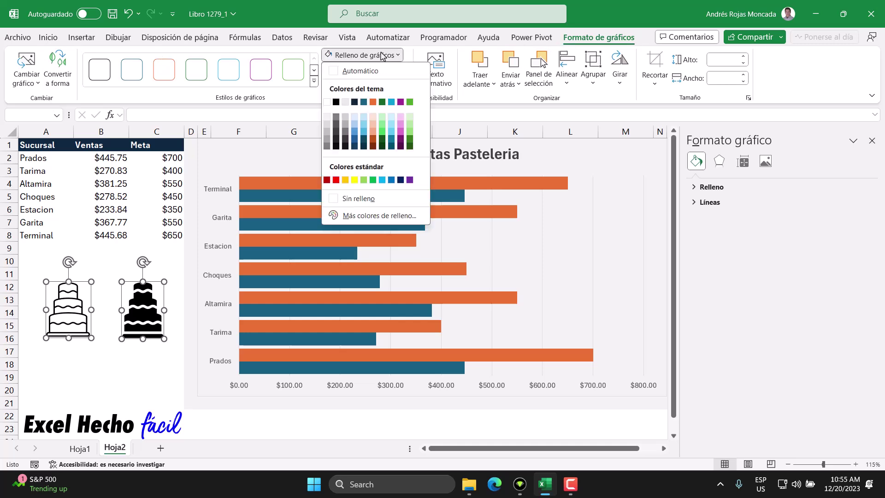
left_click(364, 102)
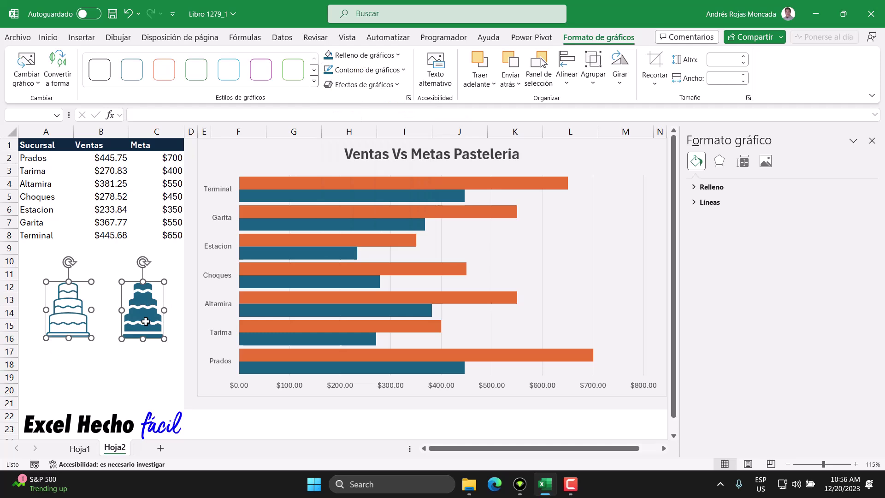
key("Escape")
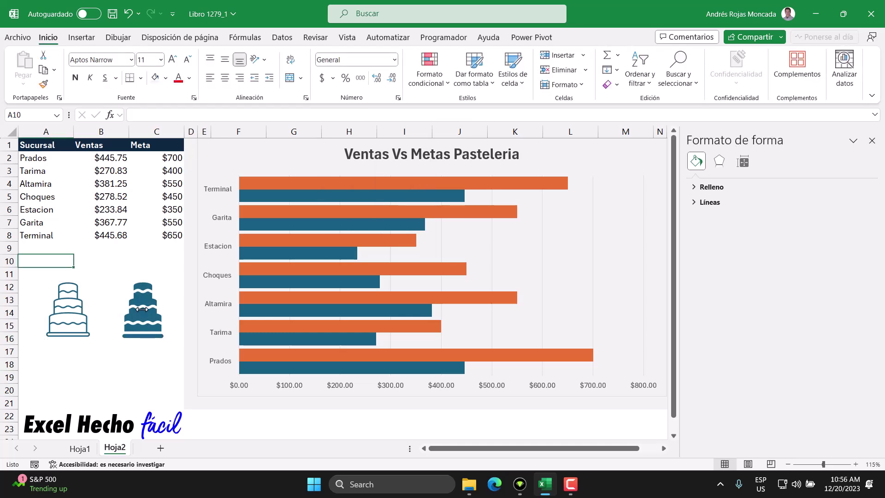
Copy the filled cake picture to the clipboard.
left_click(135, 302)
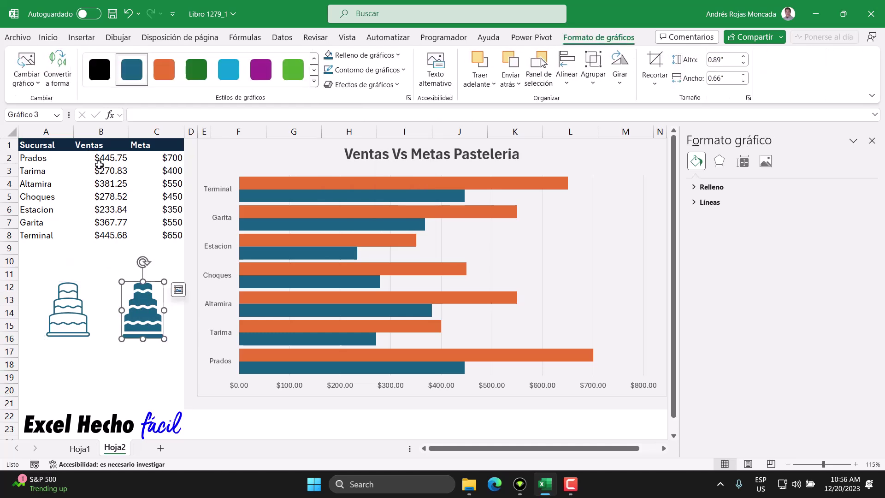
left_click_drag(96, 143, 99, 235)
left_click(79, 320)
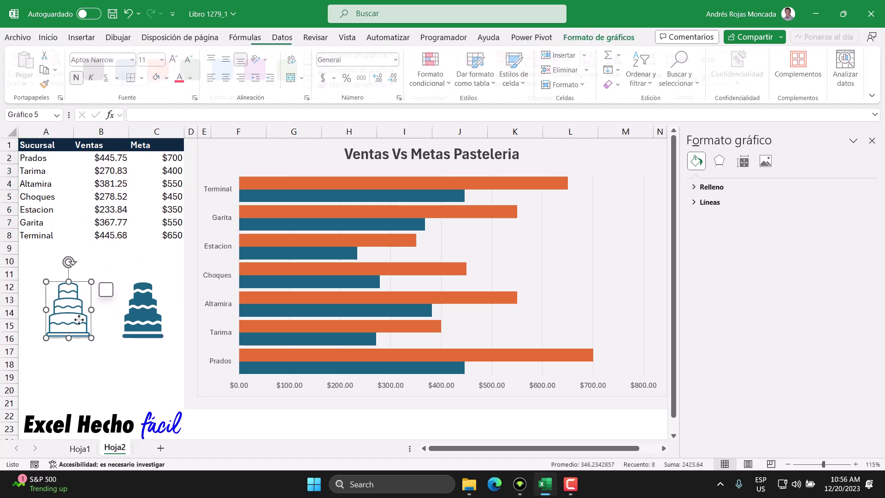
left_click_drag(171, 144, 171, 235)
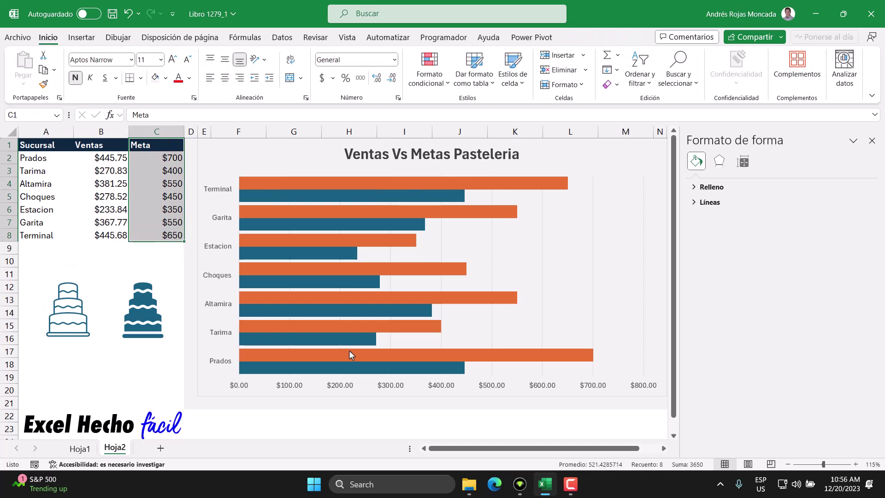
left_click(25, 263)
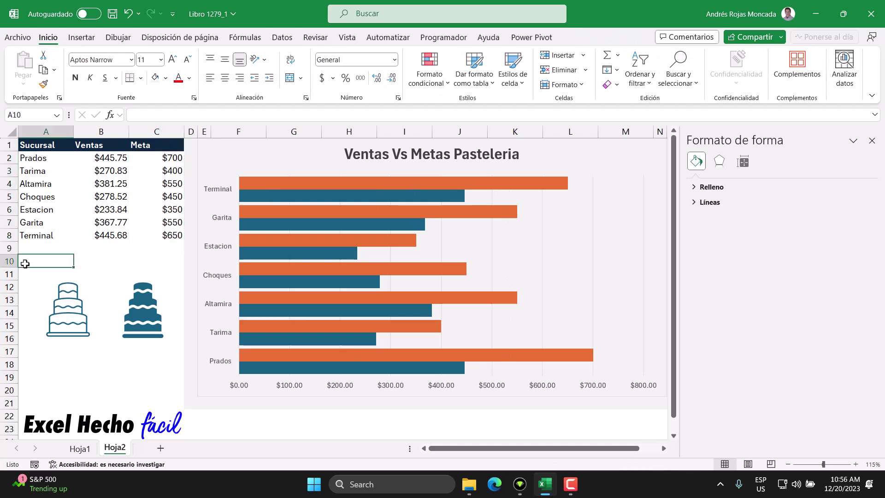
left_click(142, 320)
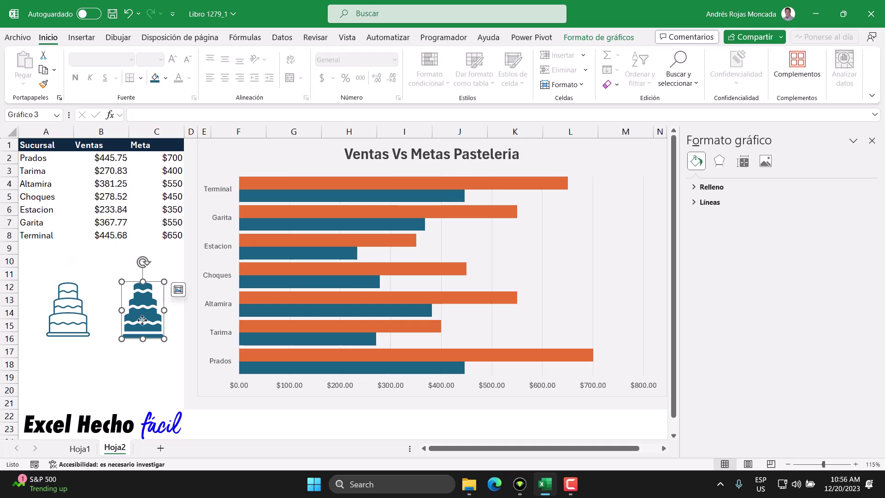
right_click(142, 320)
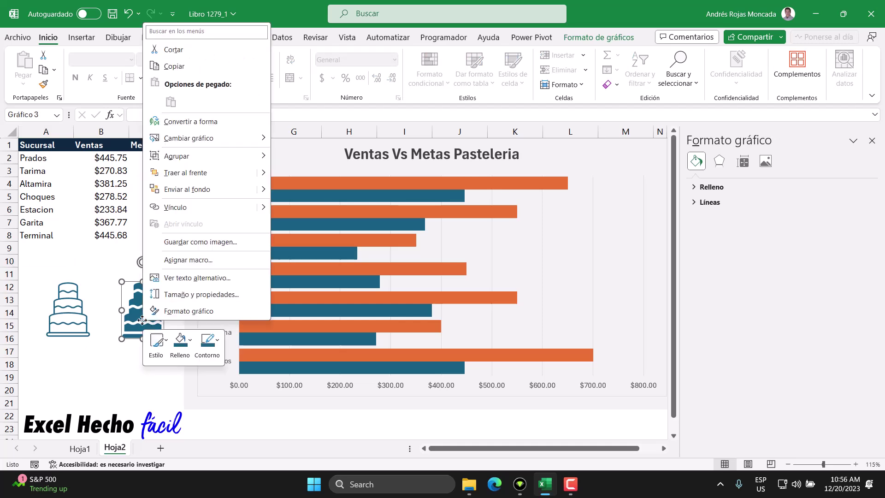
left_click(190, 70)
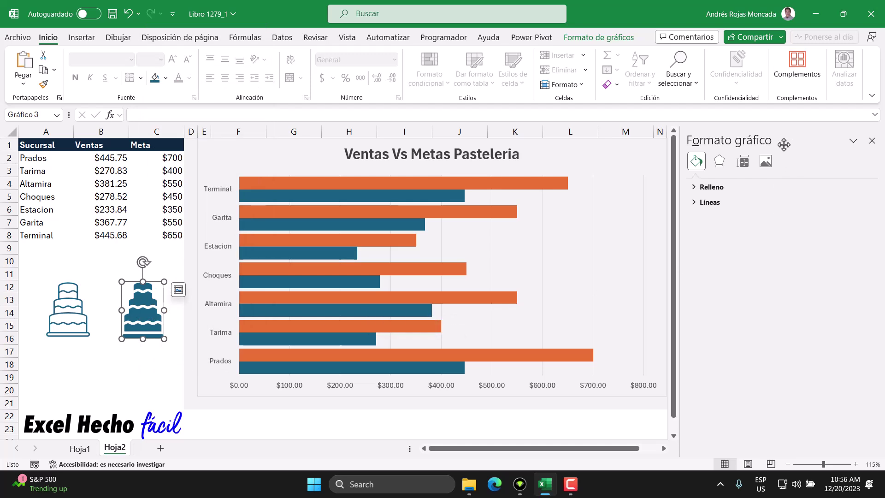
left_click(646, 159)
Fill the Ventas series with the copied cake, stacked and scaled at 50 units per picture.
left_click(760, 159)
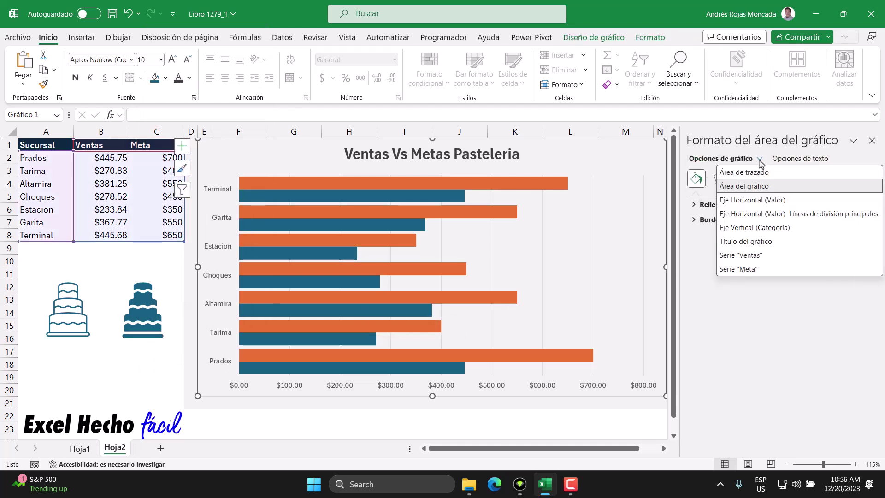
left_click(754, 256)
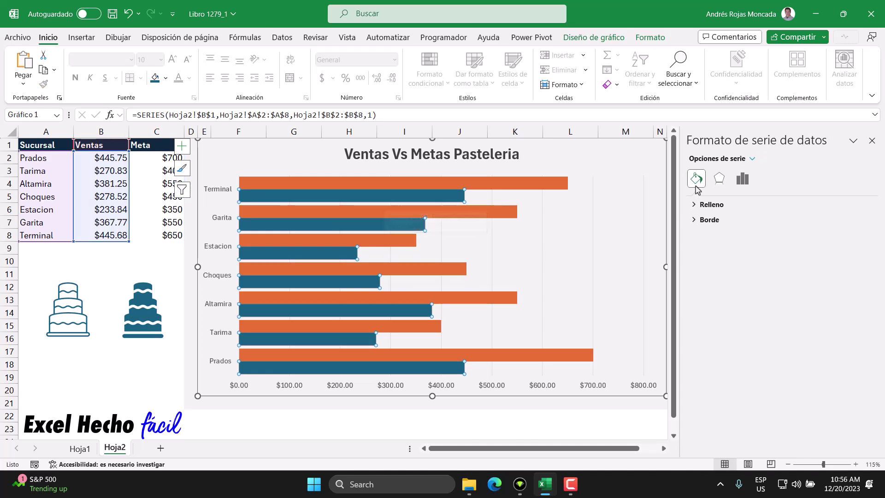
left_click(697, 206)
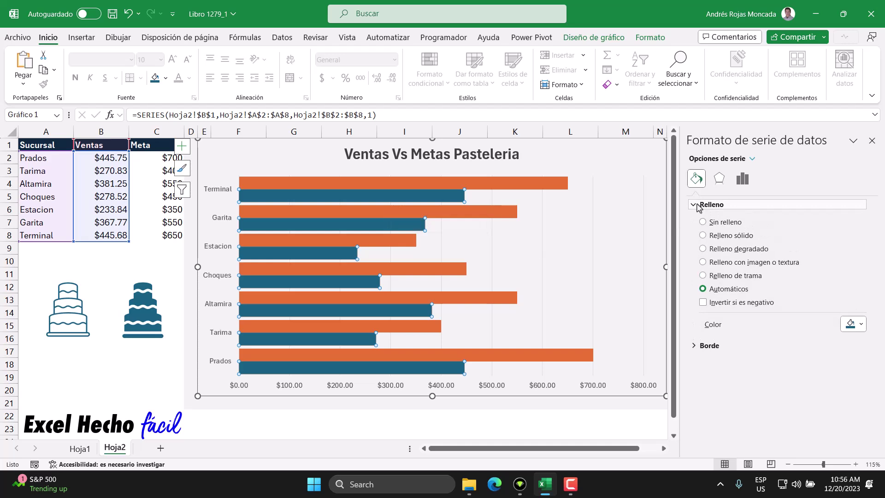
left_click(703, 262)
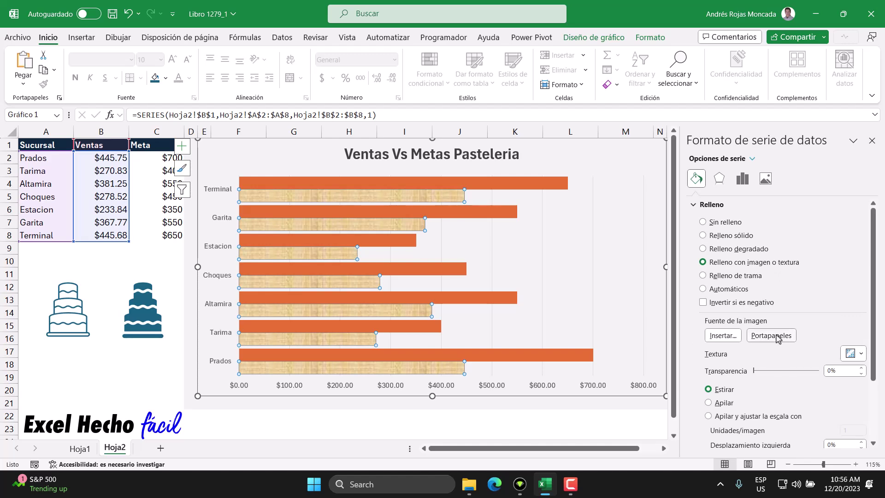
left_click(762, 342)
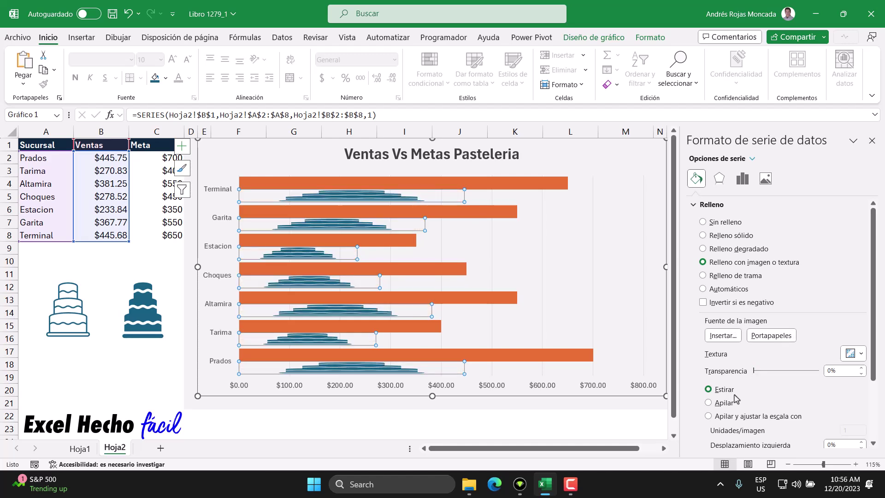
left_click(708, 416)
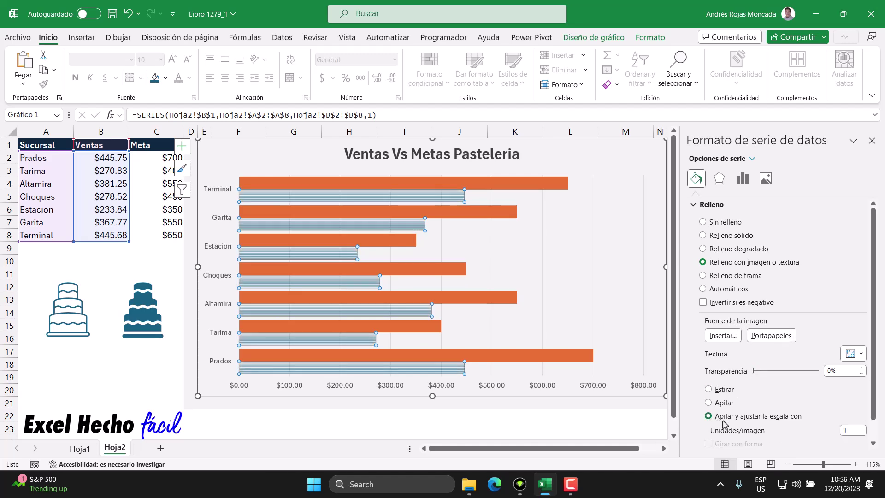
double_click(853, 430)
key("Tab")
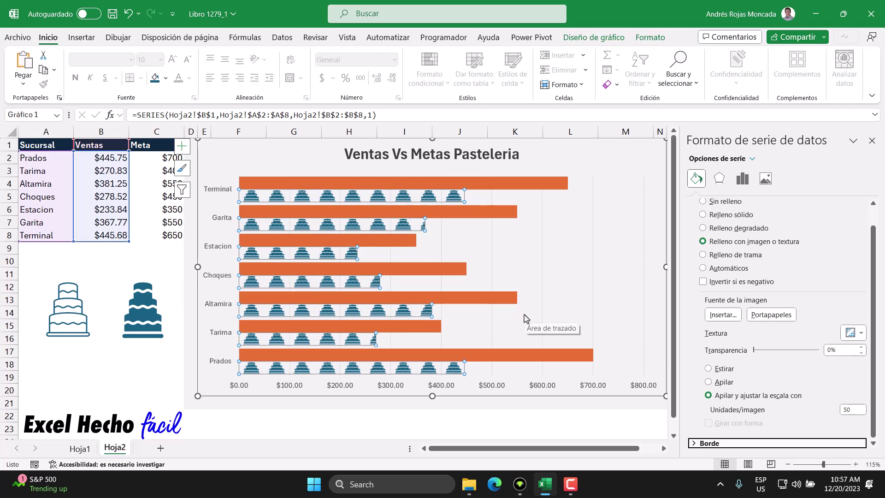
left_click(404, 253)
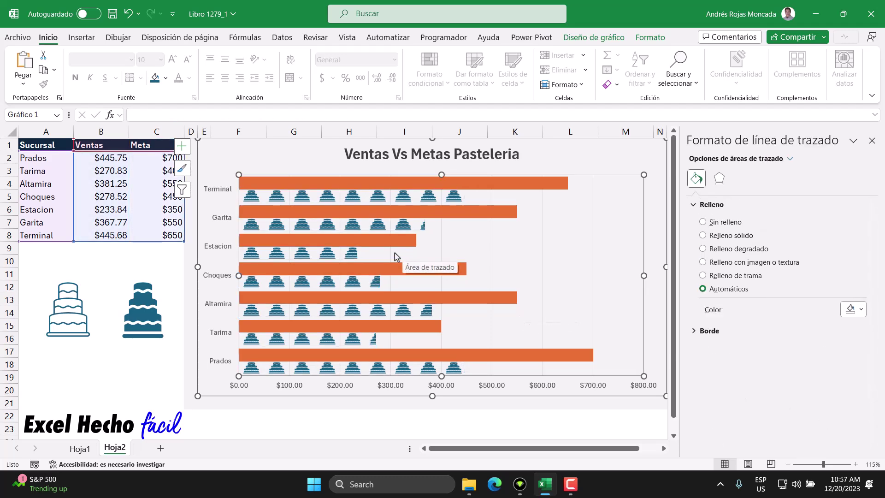
Copy the outline cake picture to the clipboard and select the chart again.
left_click(223, 232)
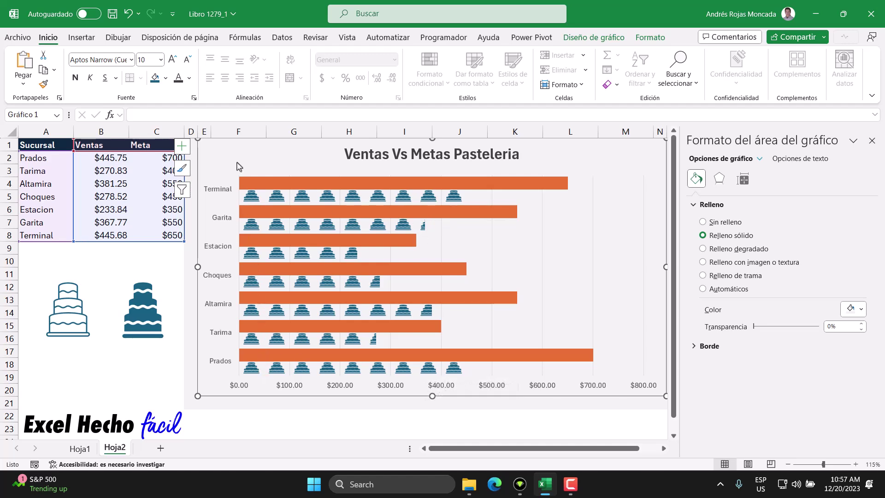
mouse_move(304, 253)
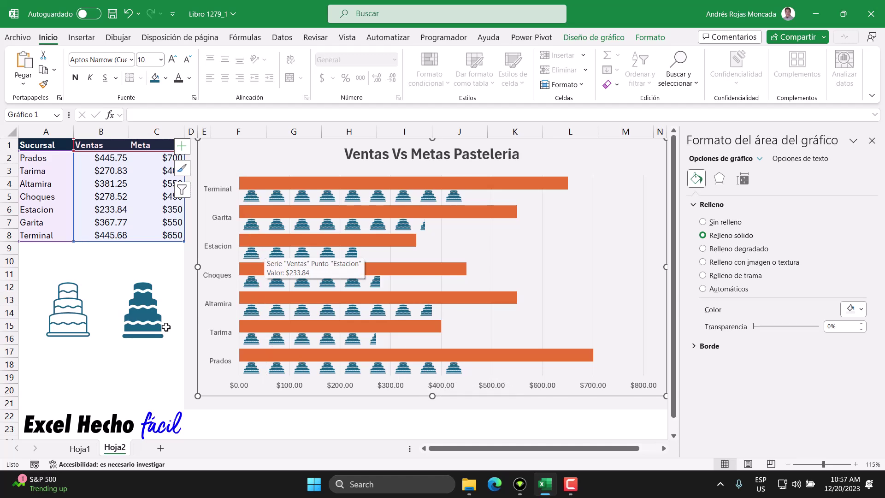
left_click(73, 319)
right_click(73, 319)
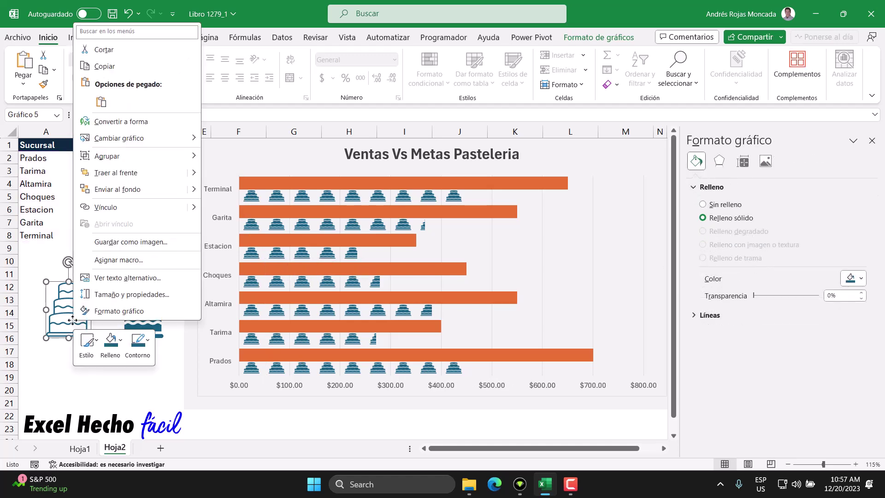
left_click(107, 67)
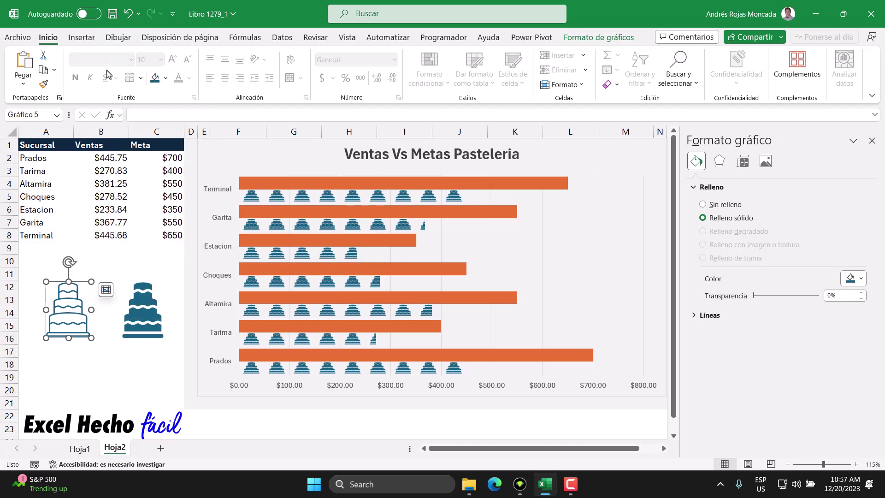
left_click(597, 156)
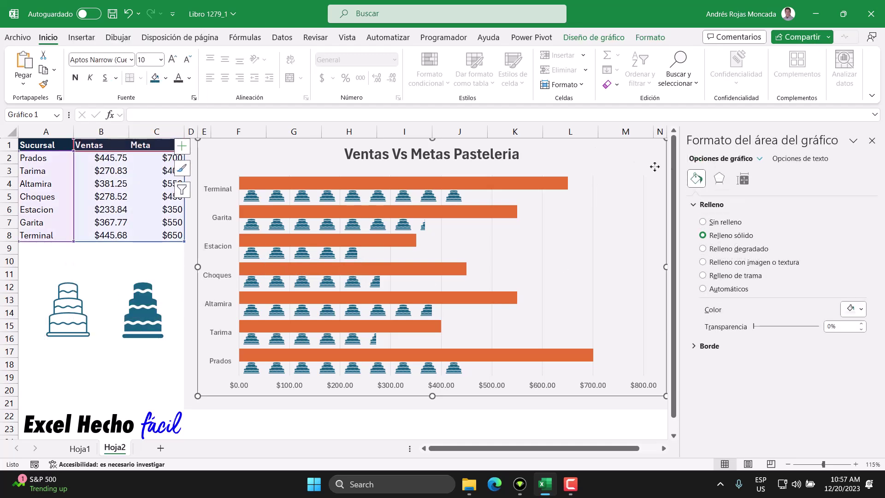
Fill the Meta series with the copied outline cake, stacked and scaled at 50 units per picture.
left_click(759, 158)
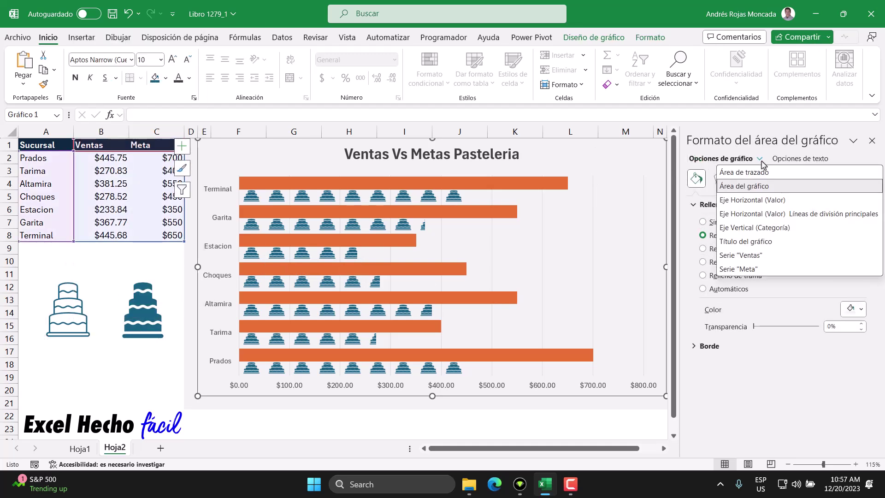
left_click(752, 269)
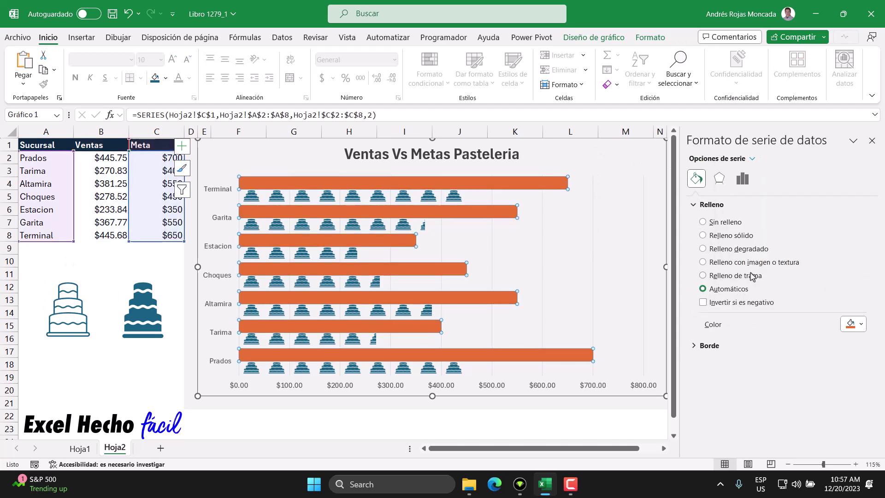
left_click(740, 263)
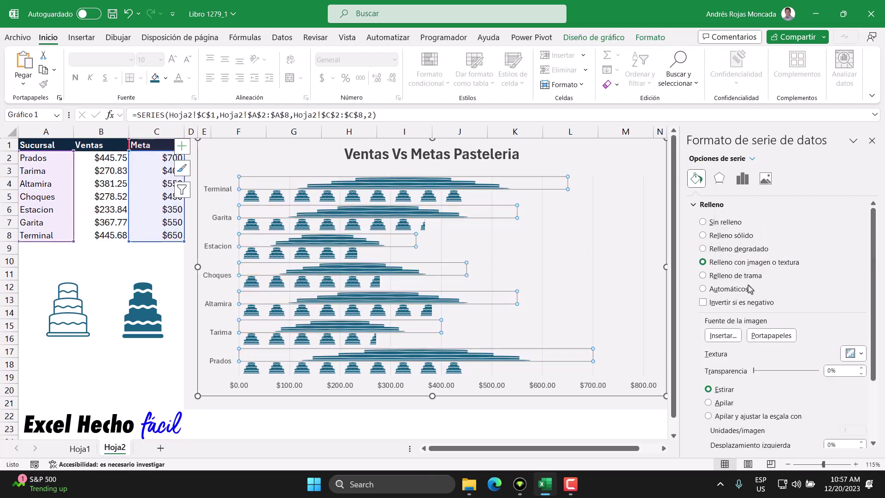
left_click(768, 337)
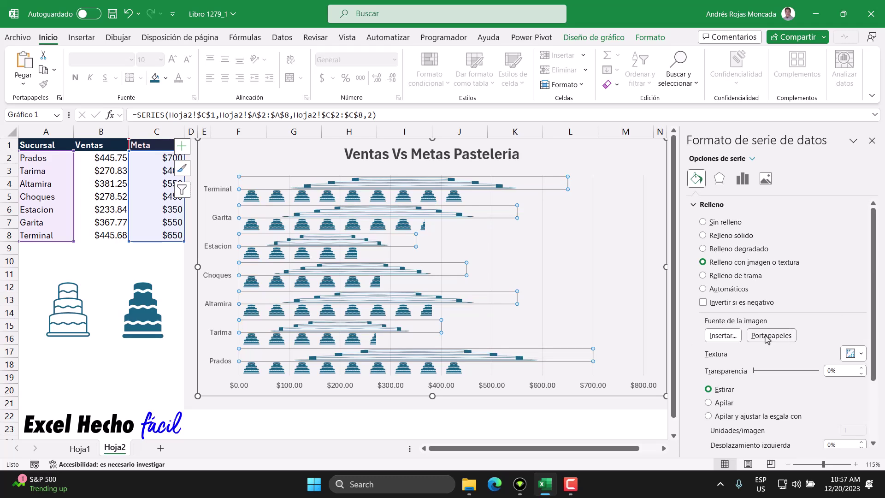
left_click(709, 415)
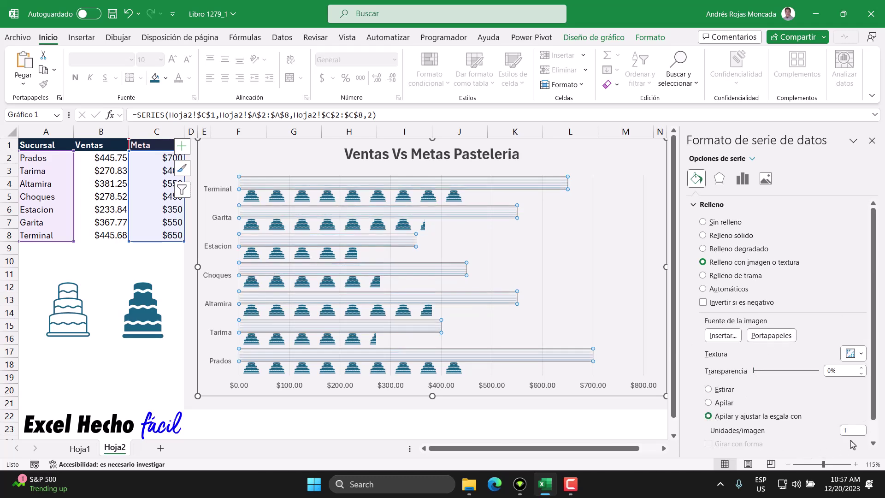
double_click(853, 430)
type("0")
key("Tab")
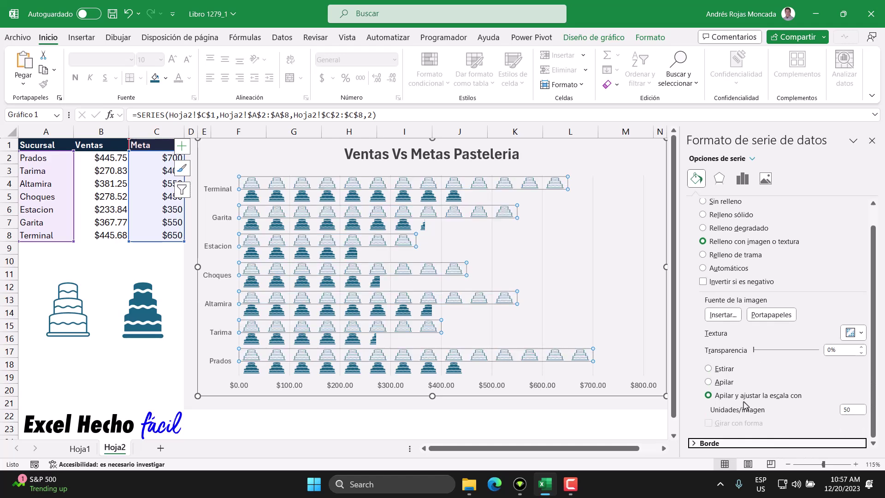
left_click(853, 410)
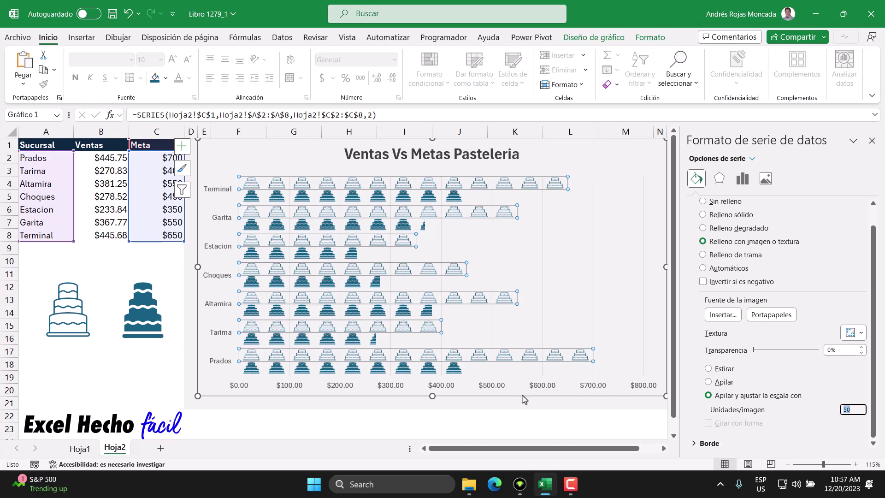
left_click(23, 260)
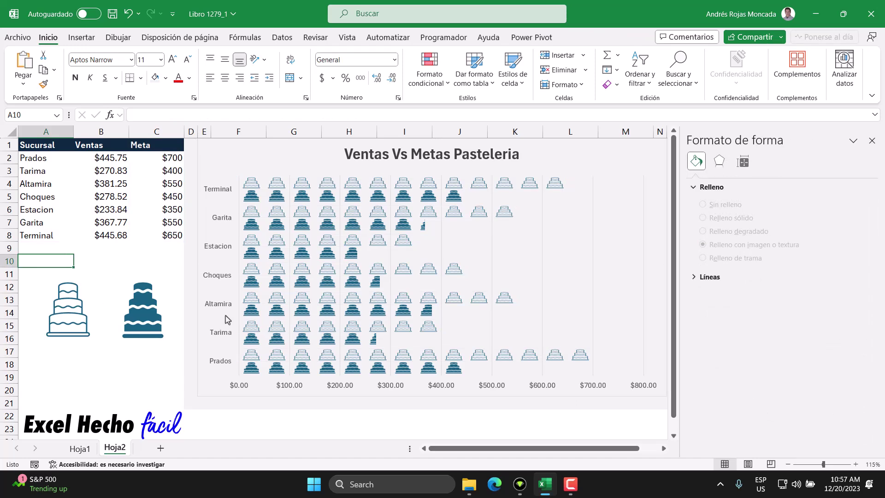
Set the horizontal axis maximum to 700, major unit to 50, and decimal places to 0.
left_click(486, 390)
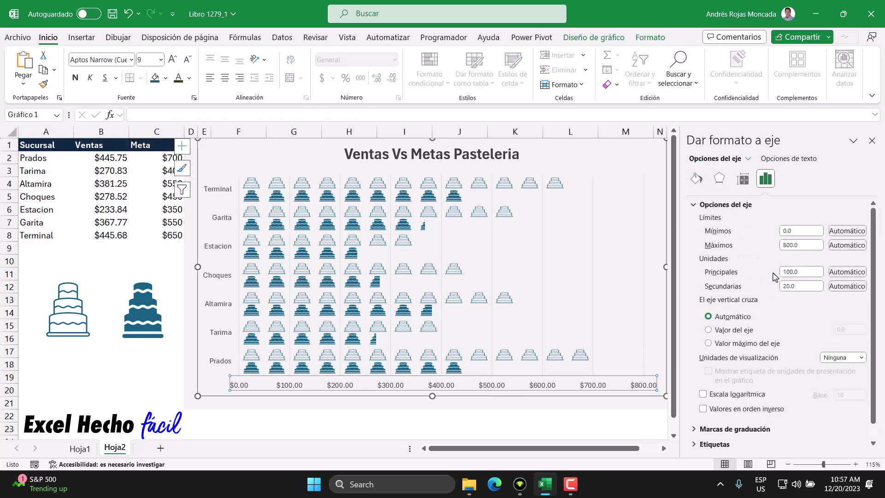
left_click(789, 245)
type("7")
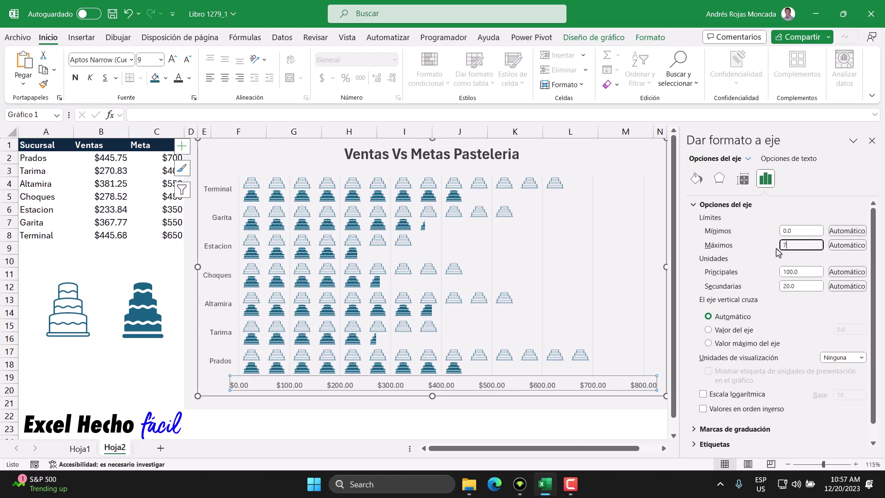
type("0")
key("Return")
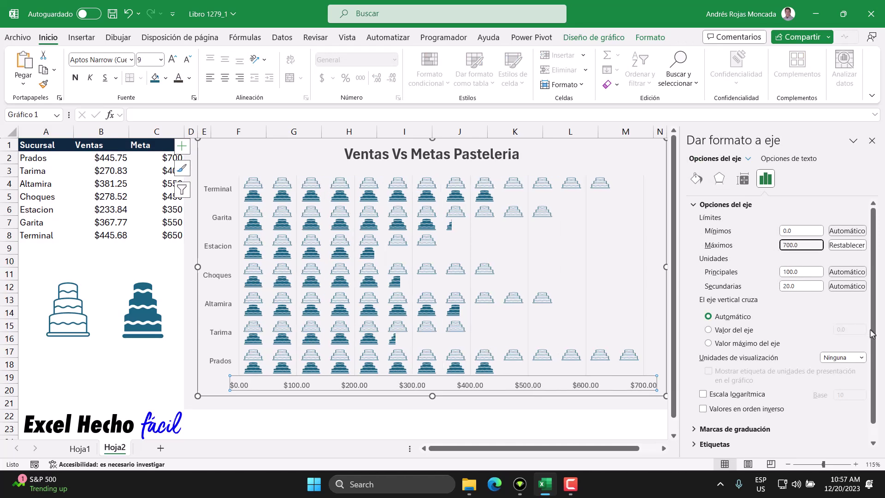
double_click(804, 272)
type("5")
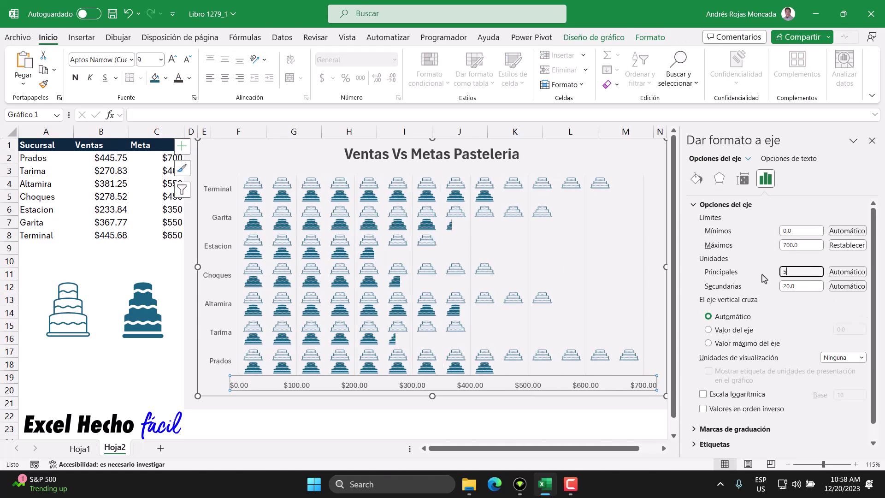
type("0")
key("Return")
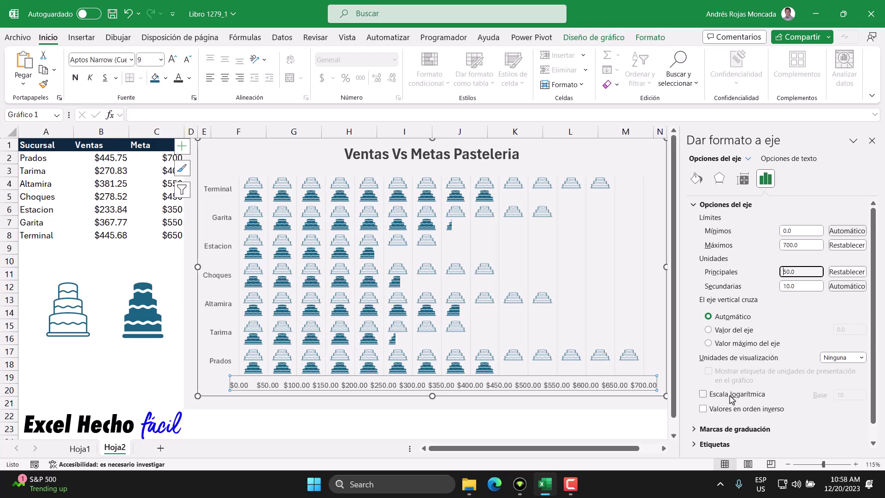
scroll(701, 434, "down", 1)
left_click(713, 443)
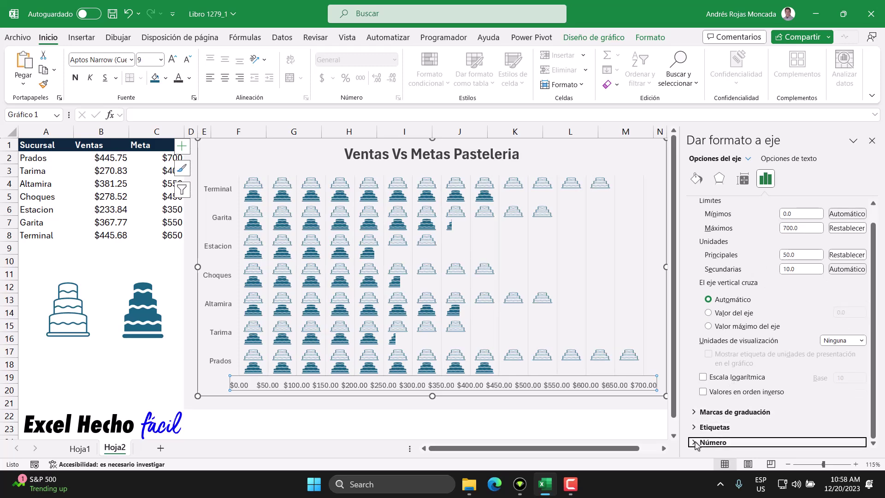
left_click(779, 318)
type("0")
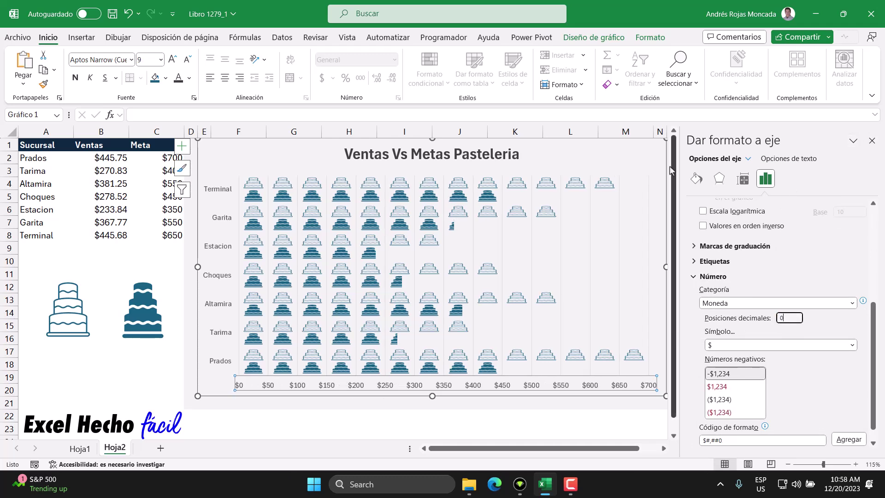
left_click(628, 149)
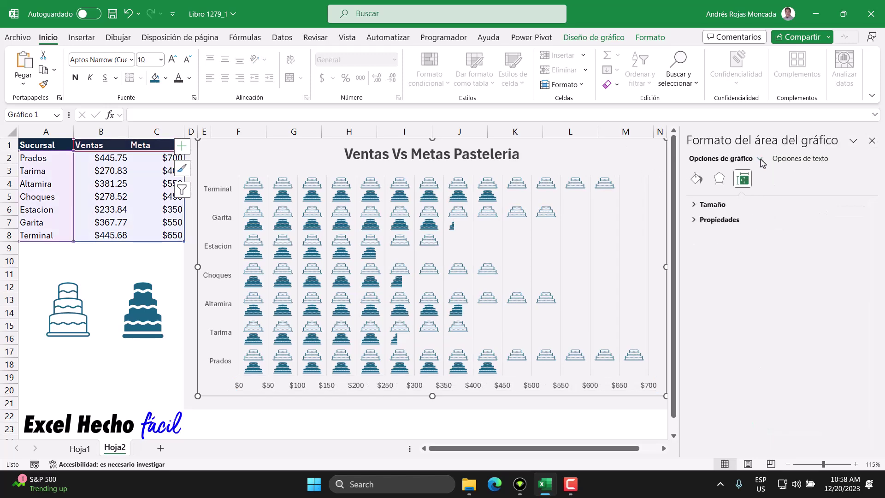
Set the Ventas series overlap to 100% so sales cakes sit over target cakes.
left_click(759, 158)
left_click(741, 255)
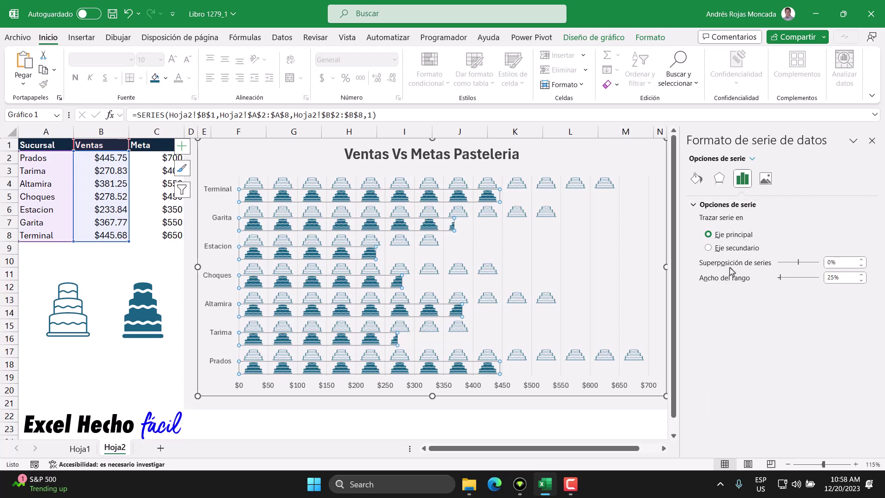
left_click_drag(799, 264, 819, 263)
left_click(872, 140)
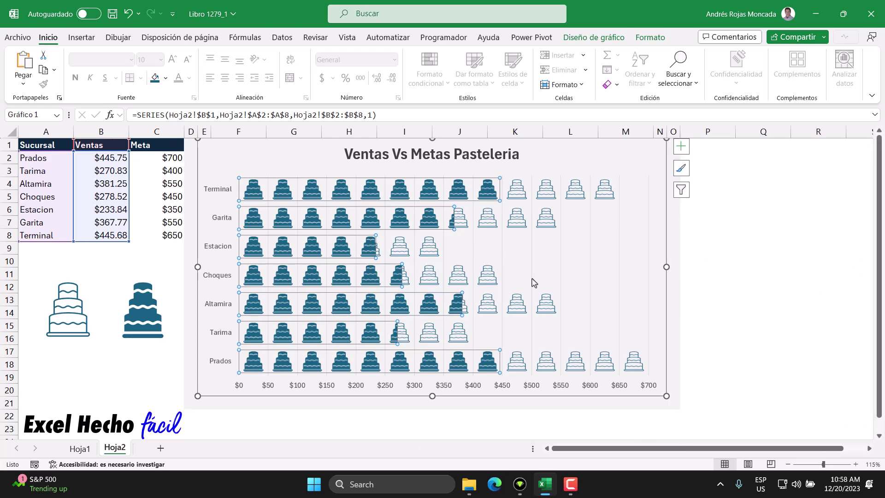
Add horizontal major gridlines to the chart and delete the outline cake picture.
left_click(591, 257)
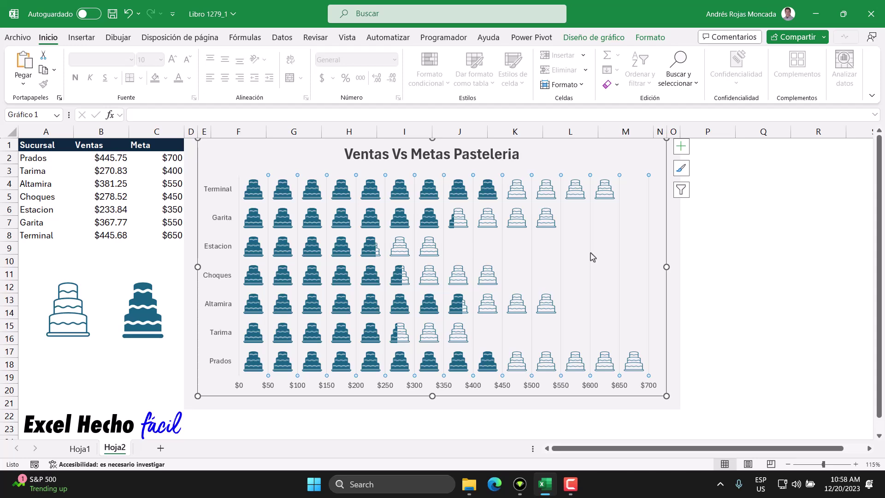
left_click(592, 257)
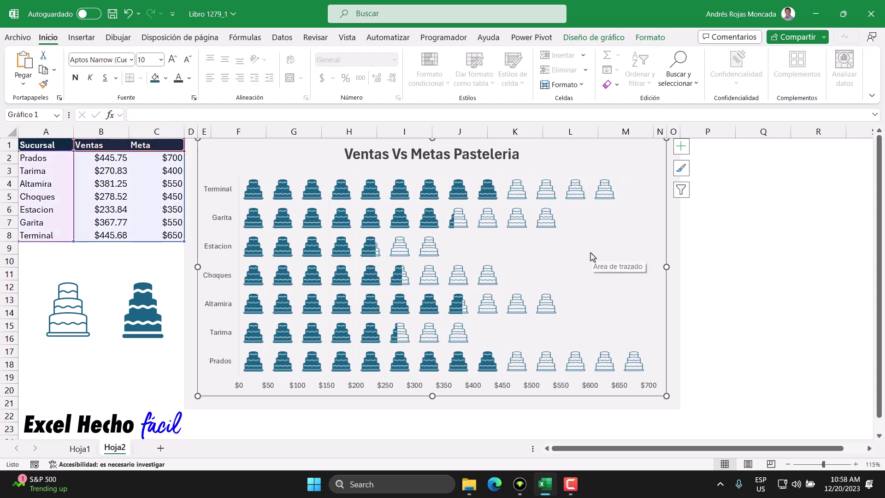
left_click(583, 42)
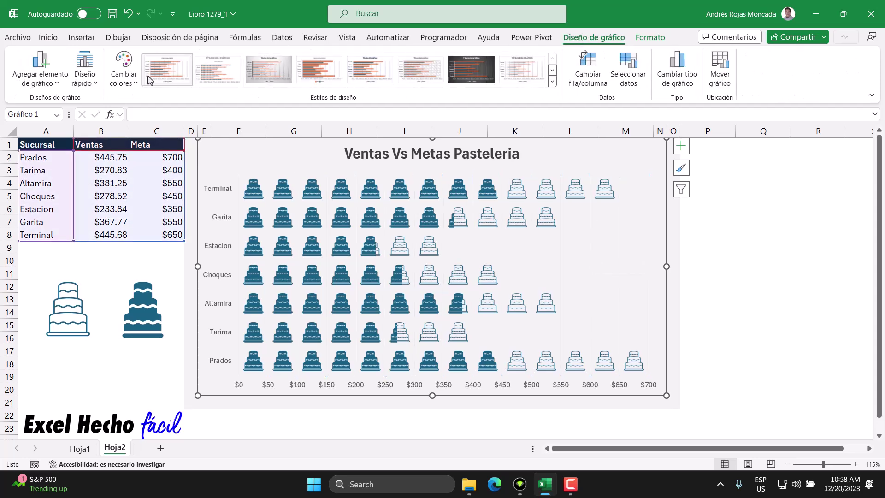
left_click(59, 84)
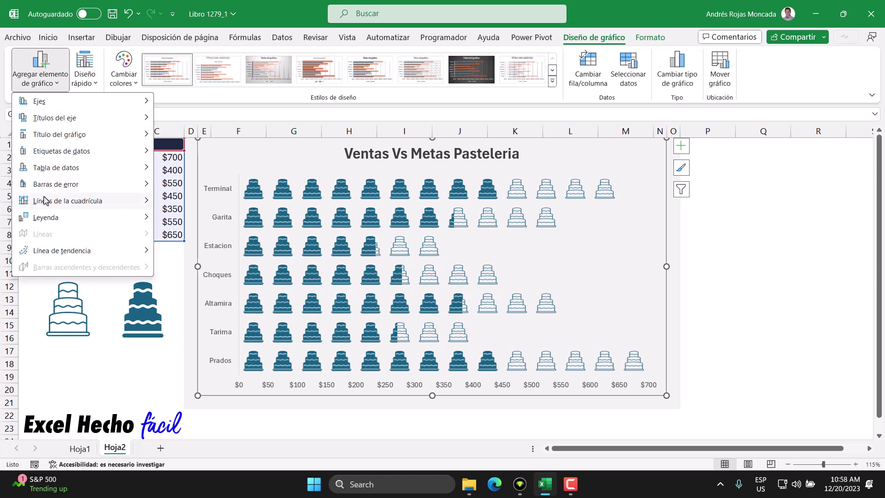
left_click(207, 207)
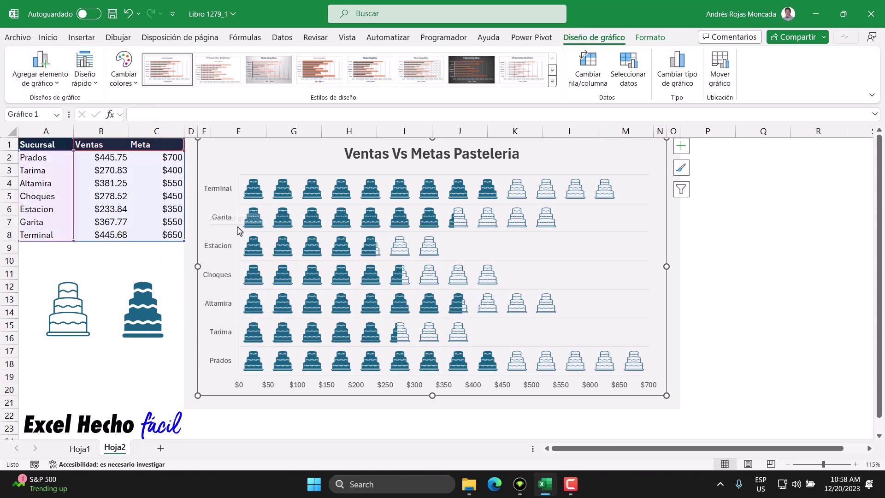
mouse_move(304, 189)
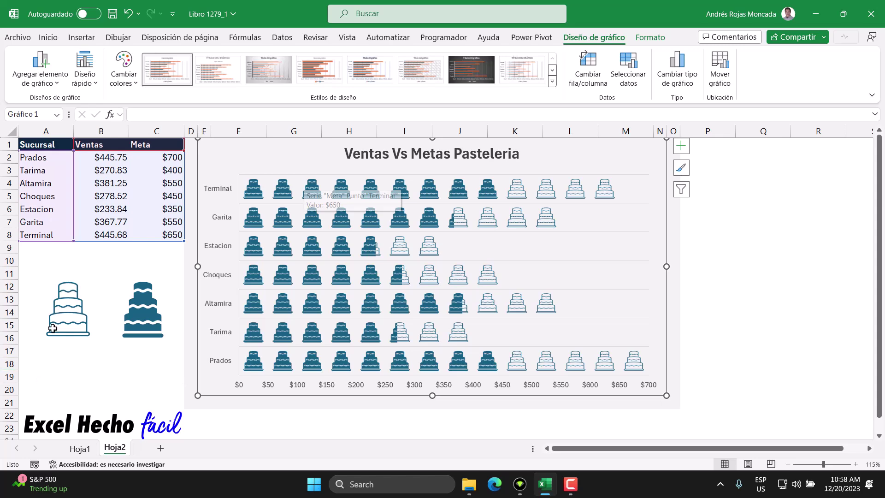
left_click(51, 325)
key("Delete")
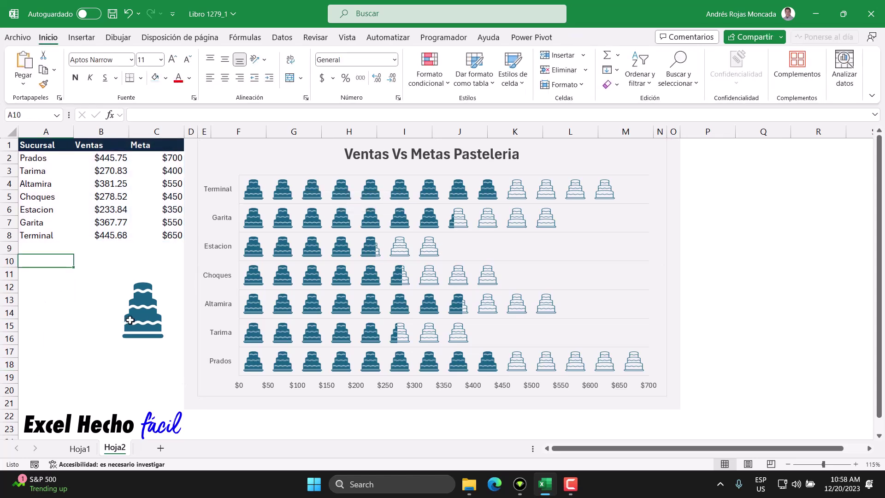
Delete the dark filled cake picture below the sales table.
left_click(131, 320)
key("Delete")
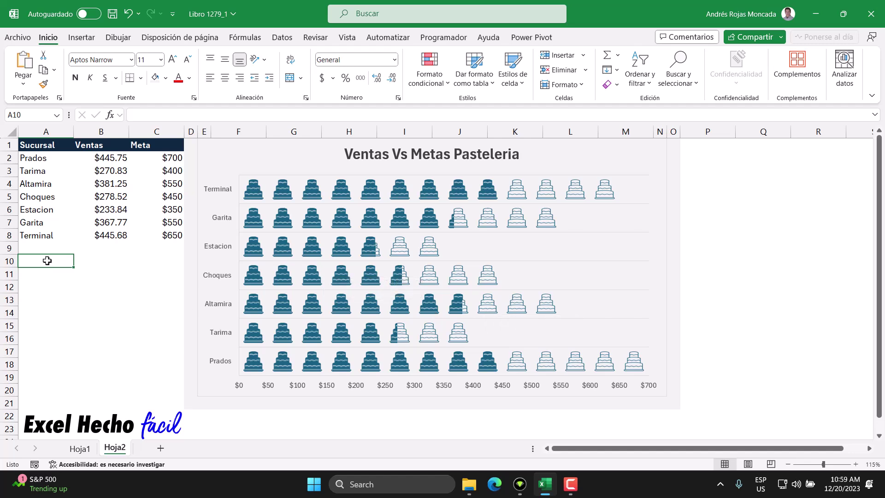
Color the chart's horizontal axis dollar labels dark grey (Negro, Texto 1, Claro 25%).
left_click(304, 391)
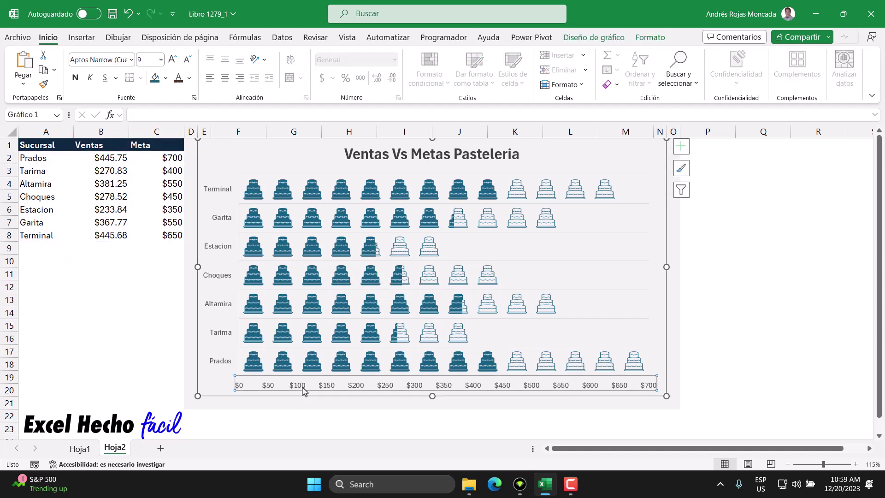
left_click(189, 77)
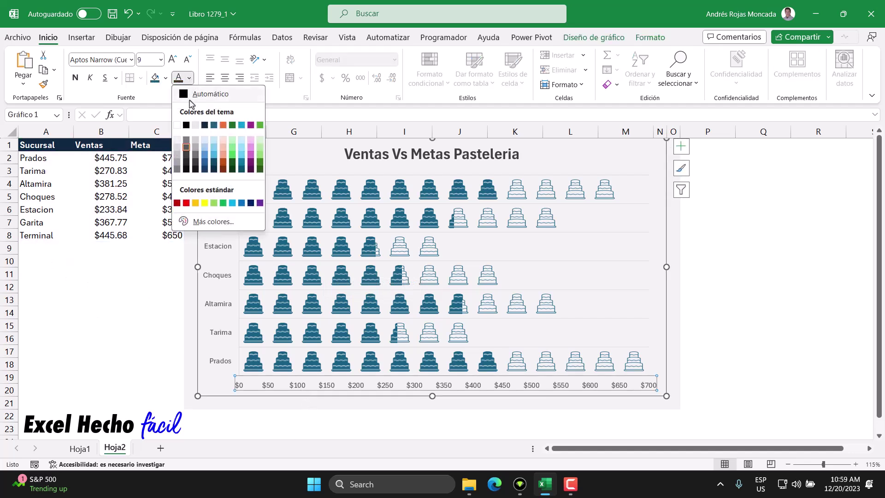
left_click(186, 155)
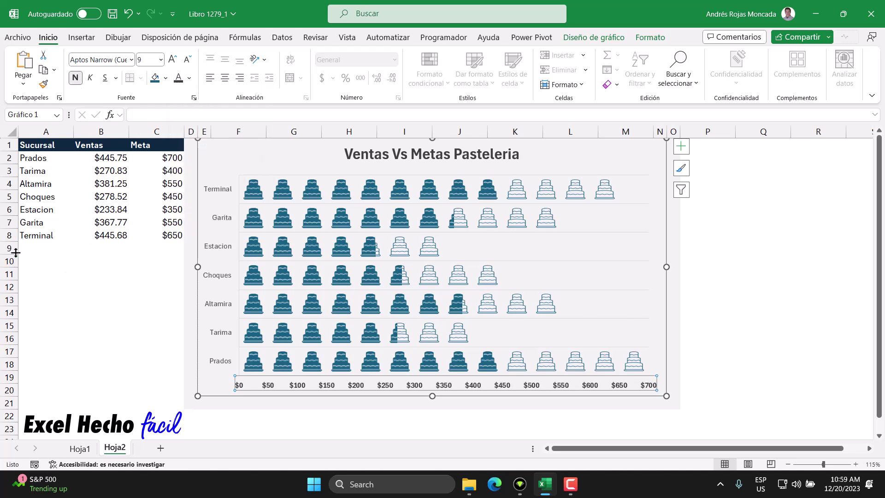
left_click(34, 259)
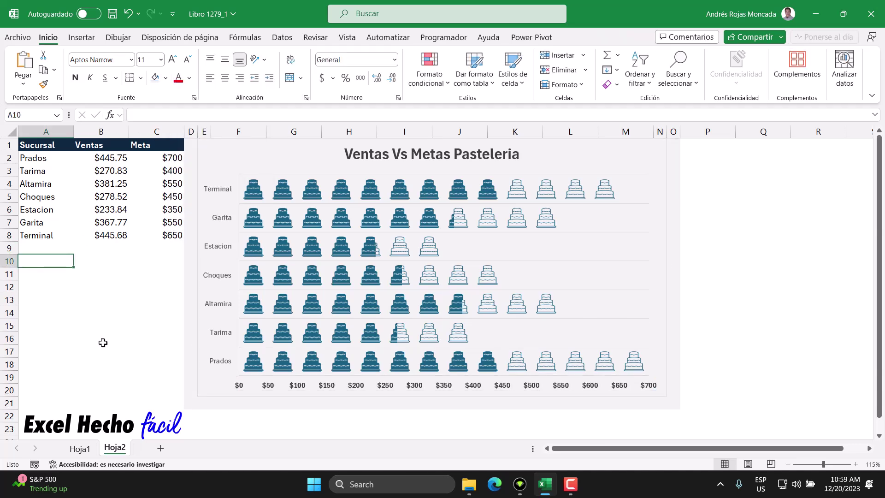